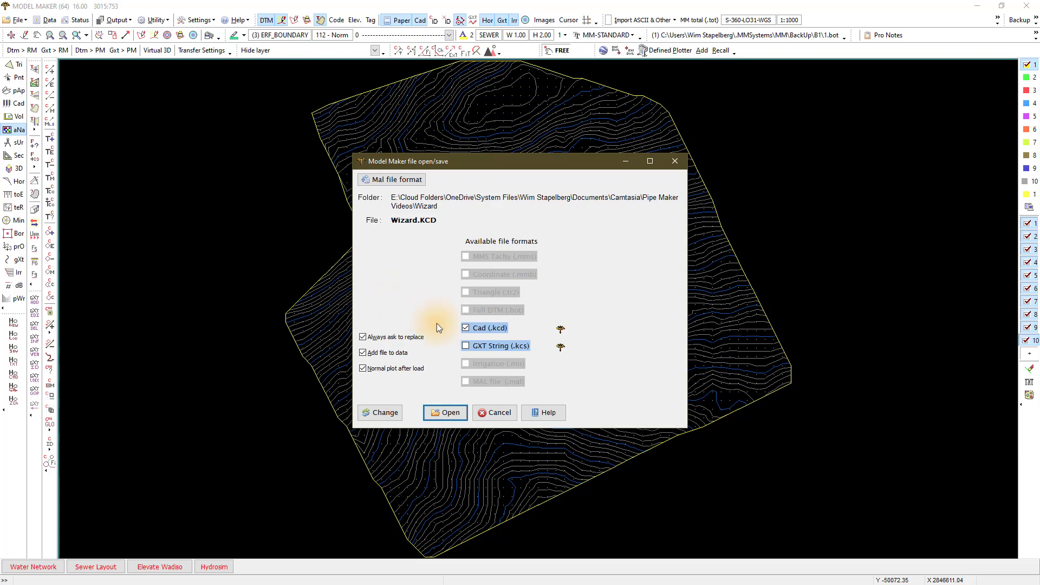
Step: Load Wizard.KCD with both the Cad (.kcd) and GXT String (.kcs) file formats included
click(466, 345)
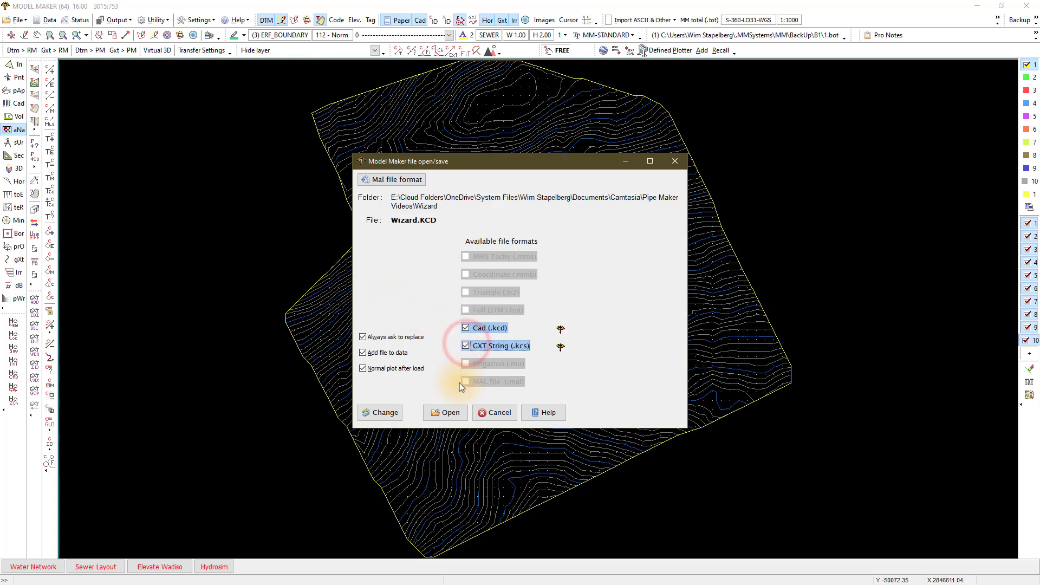
click(454, 413)
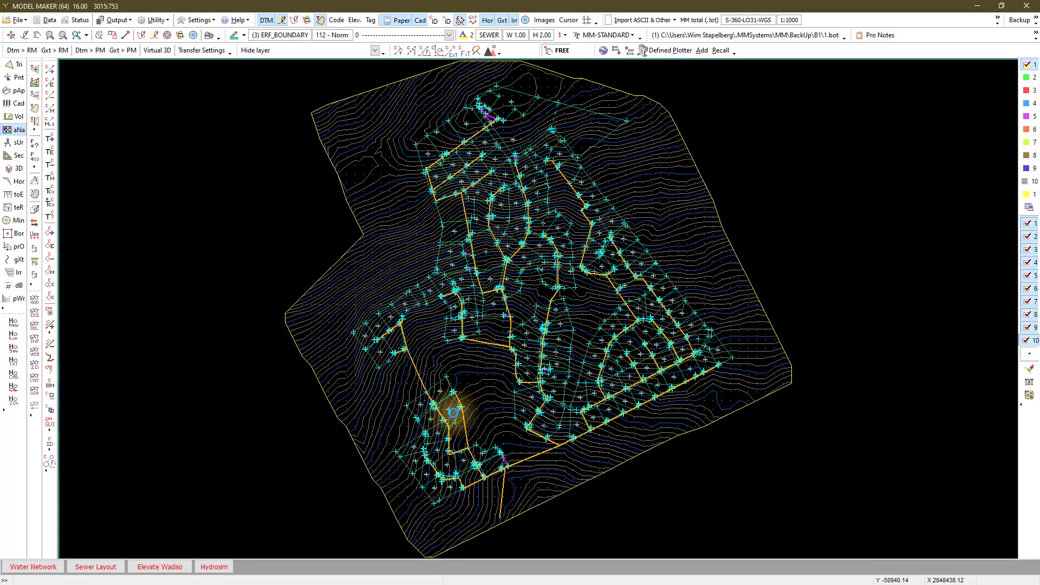
Step: Hide the CAD endpoint markers, the contours and the DTM data in the drawing
click(459, 20)
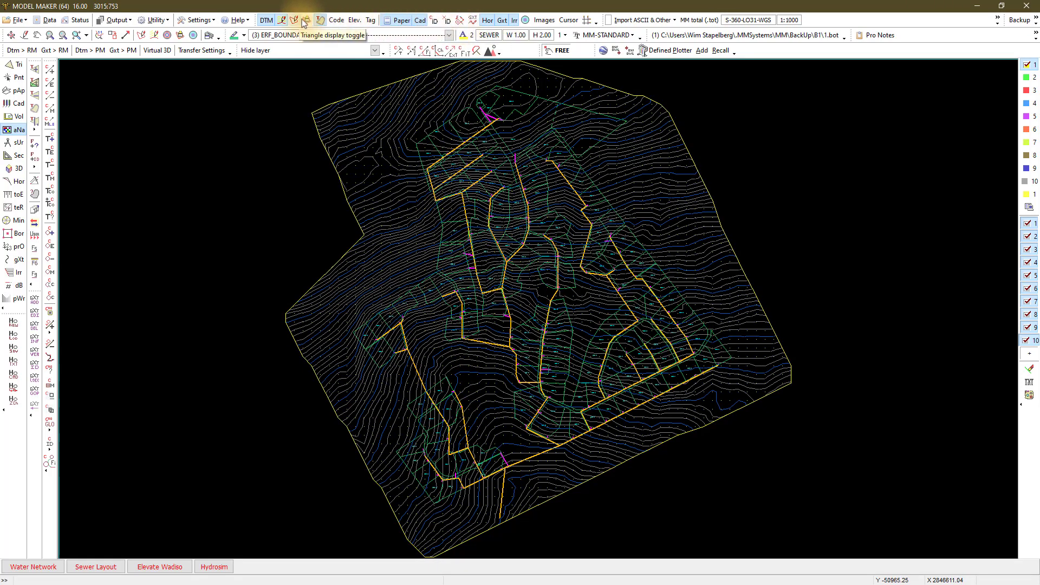
click(282, 21)
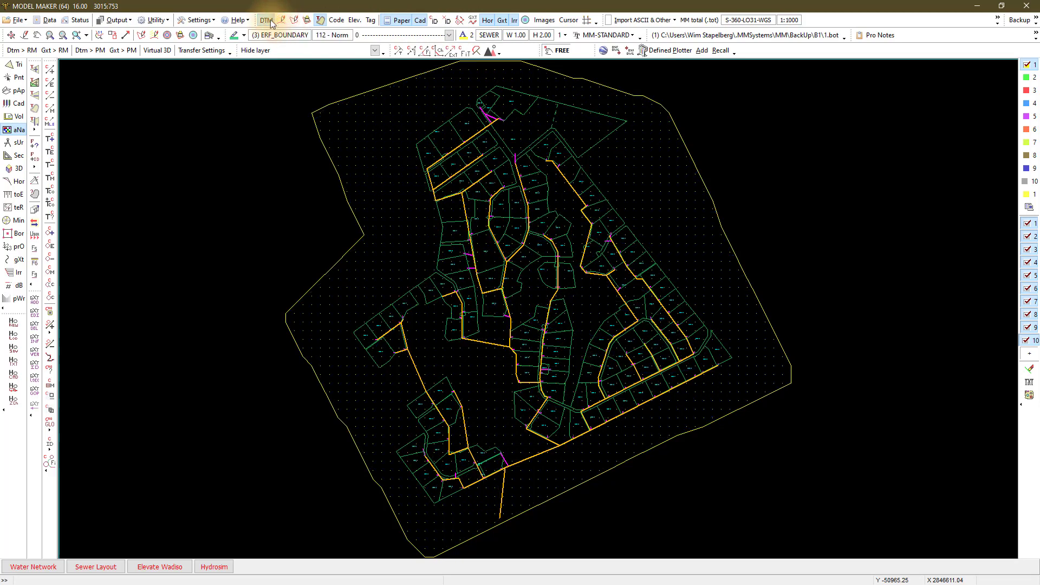
click(268, 21)
Step: Check what the ERF_NUMBERS, ERF_BOUNDARY and CONNECTION_LINES layers contain by switching each one's display off and back on in the plot parameters
scroll(519, 177, up, 2)
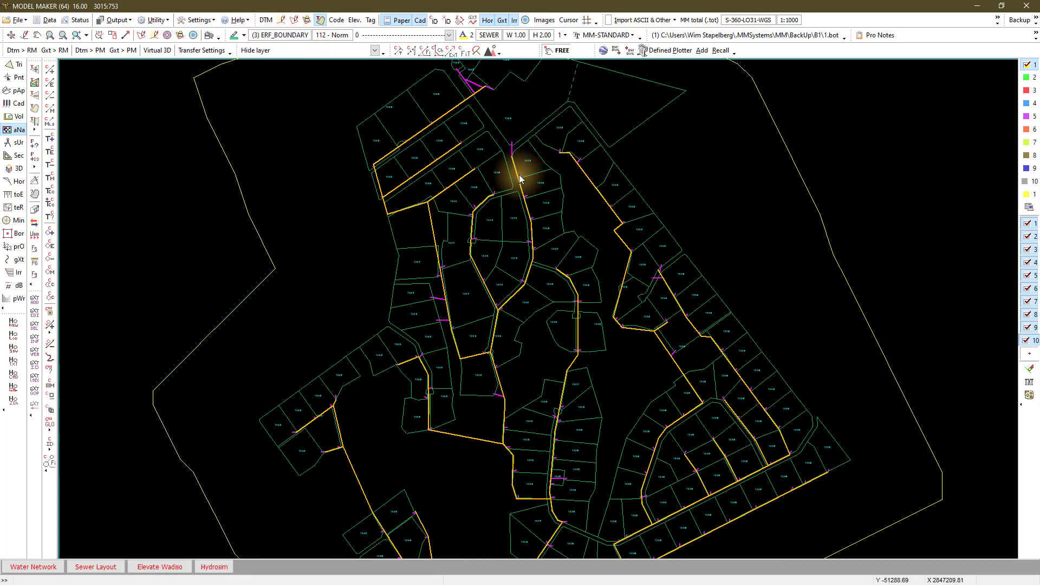
scroll(520, 177, up, 4)
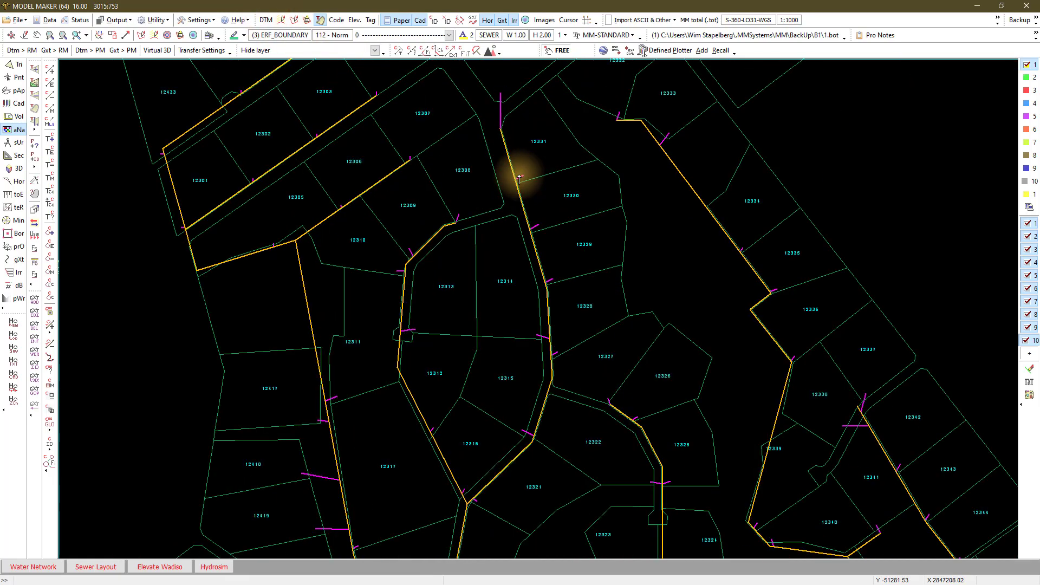
click(209, 36)
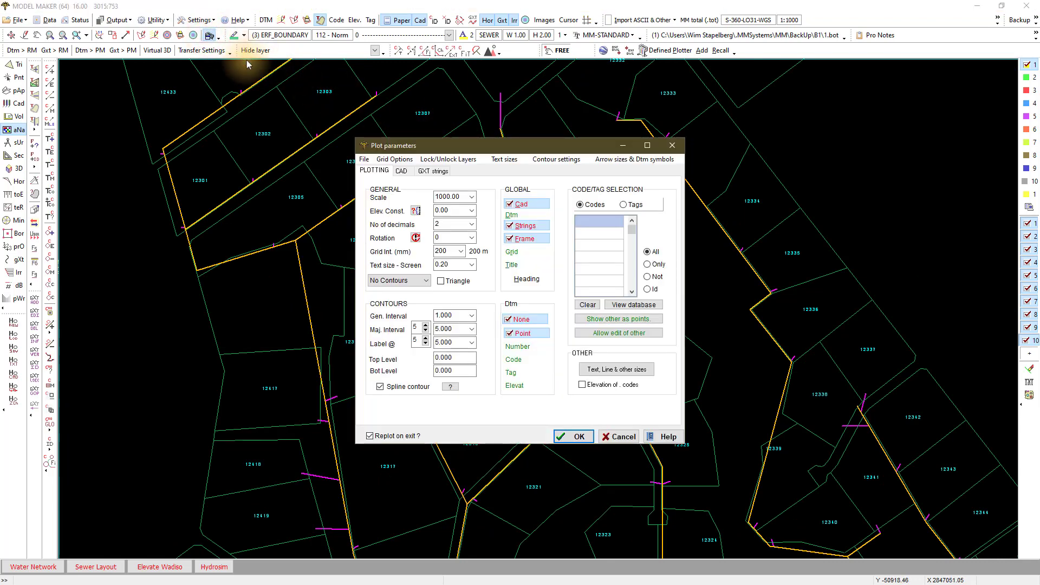
click(404, 171)
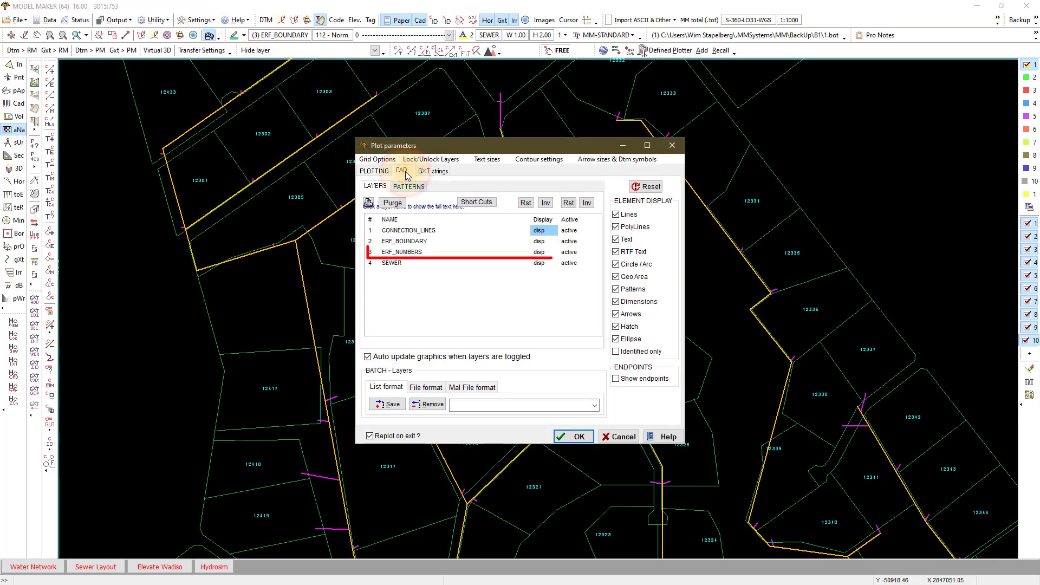
click(540, 252)
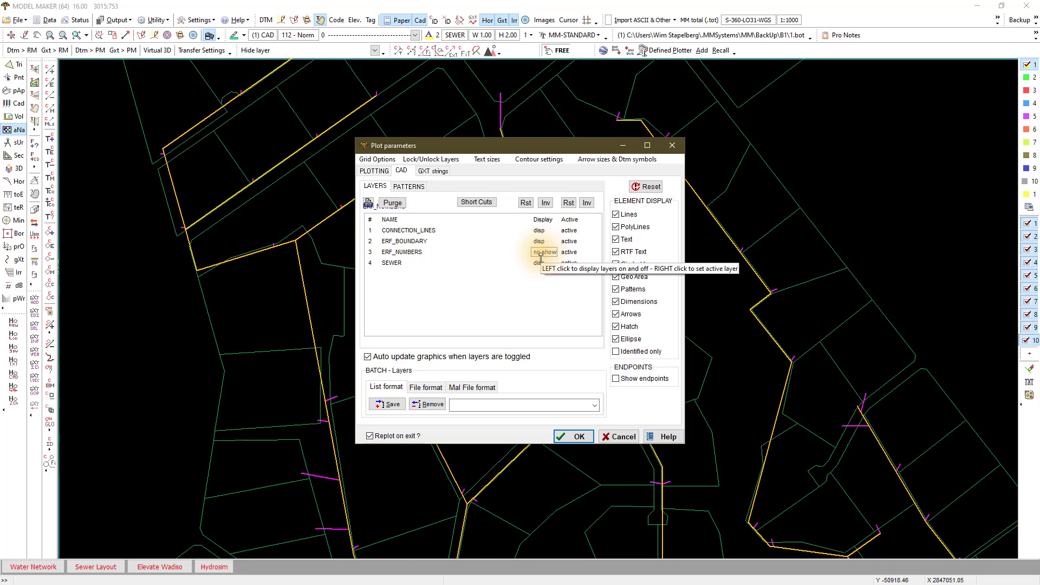
click(540, 252)
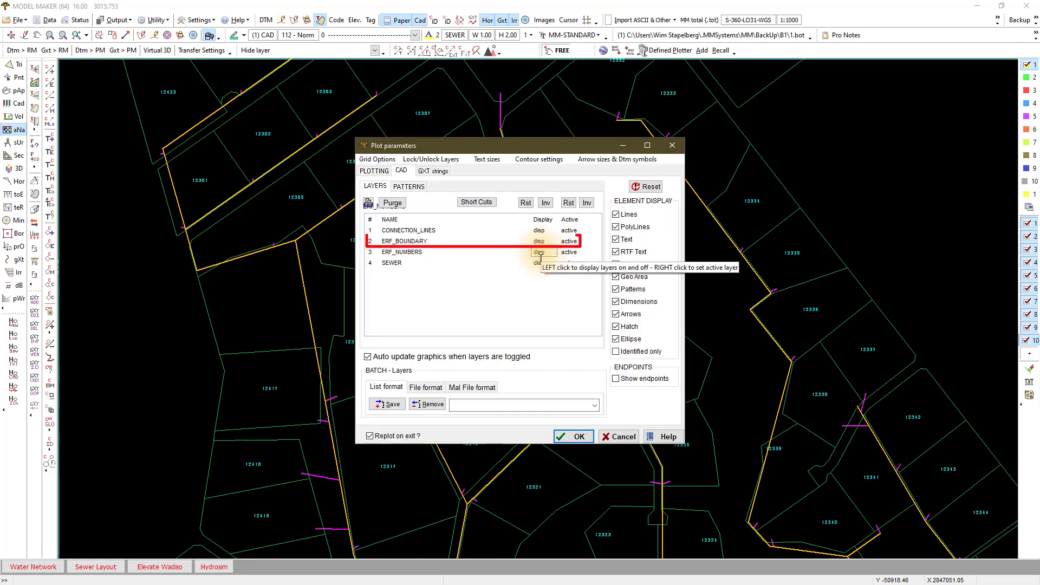
click(539, 241)
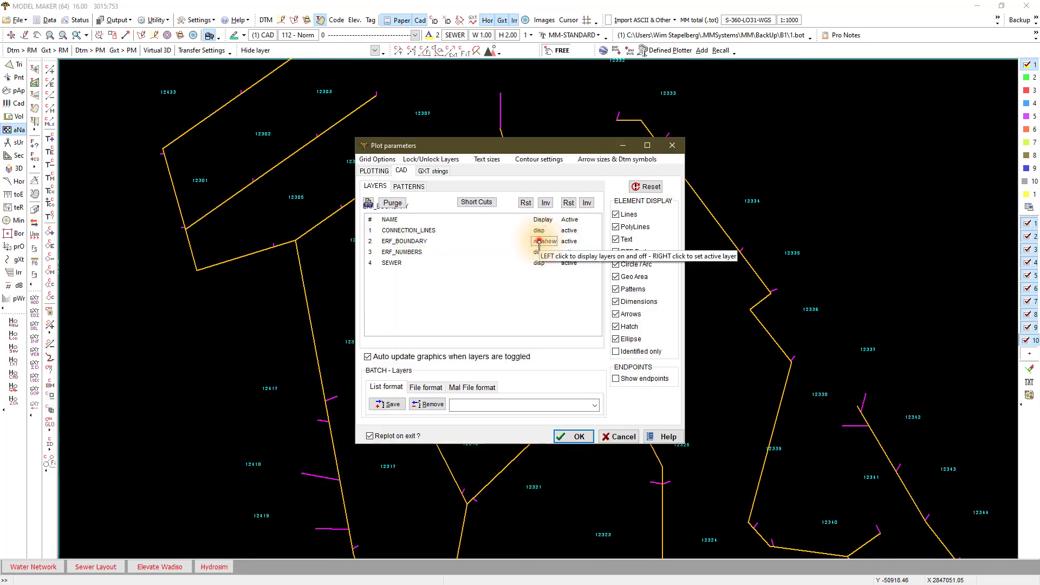
click(539, 242)
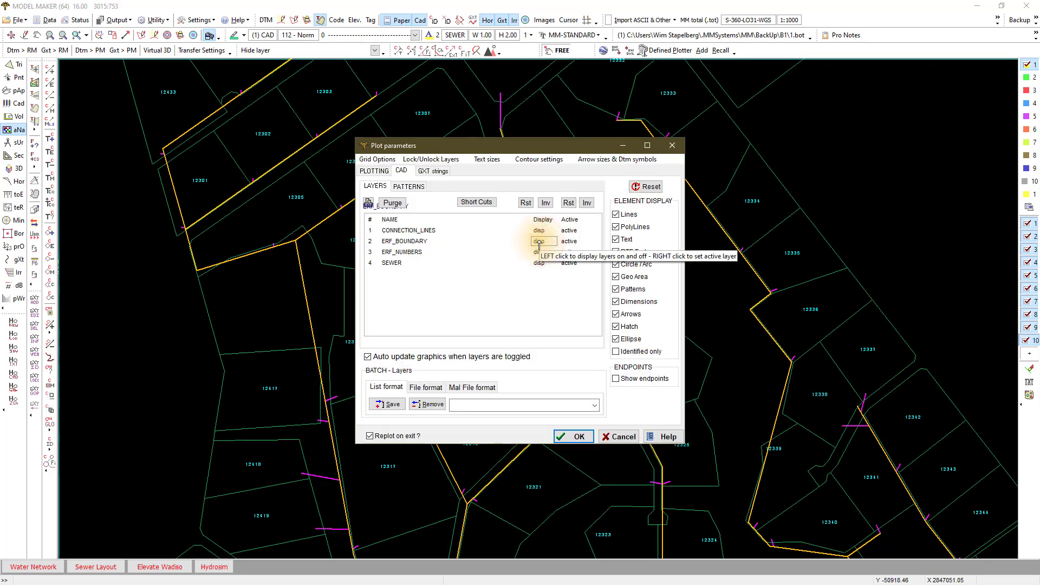
click(538, 231)
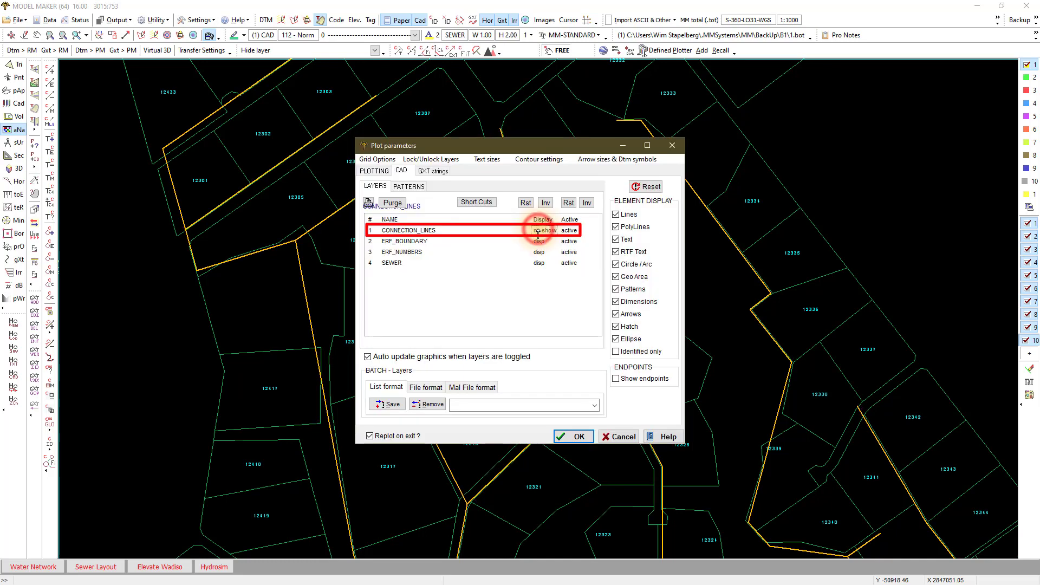
click(538, 231)
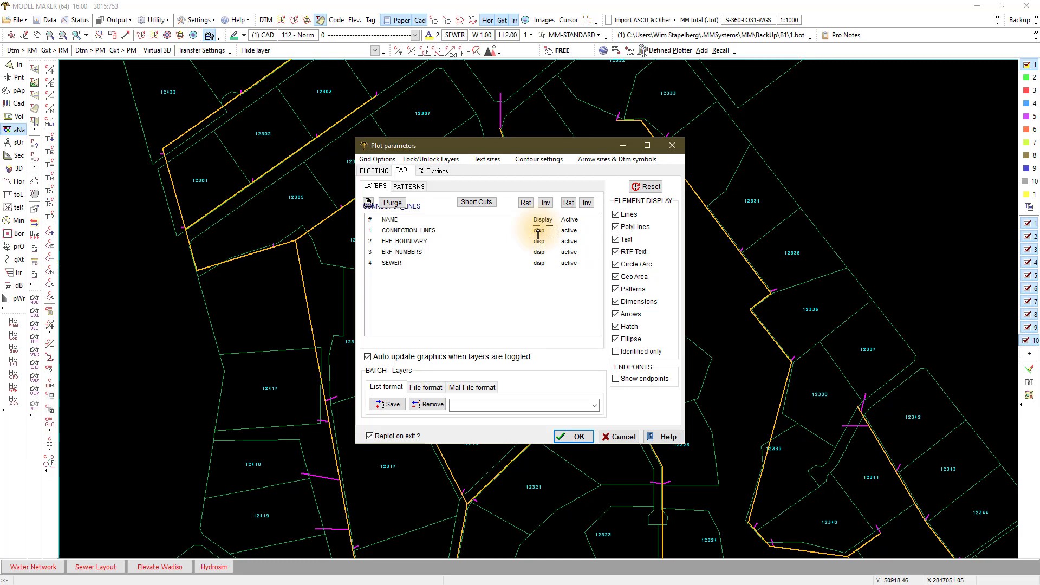
click(574, 436)
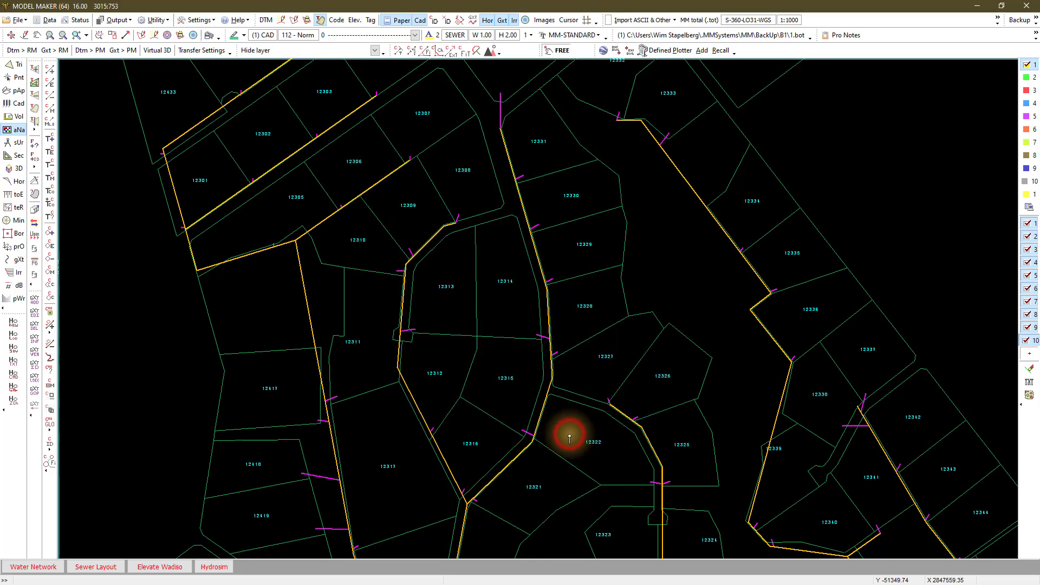
Step: Examine the GXT sewer strings alone by hiding the CAD data, showing and hiding the GXT endpoints, and restoring the CAD display
click(9, 36)
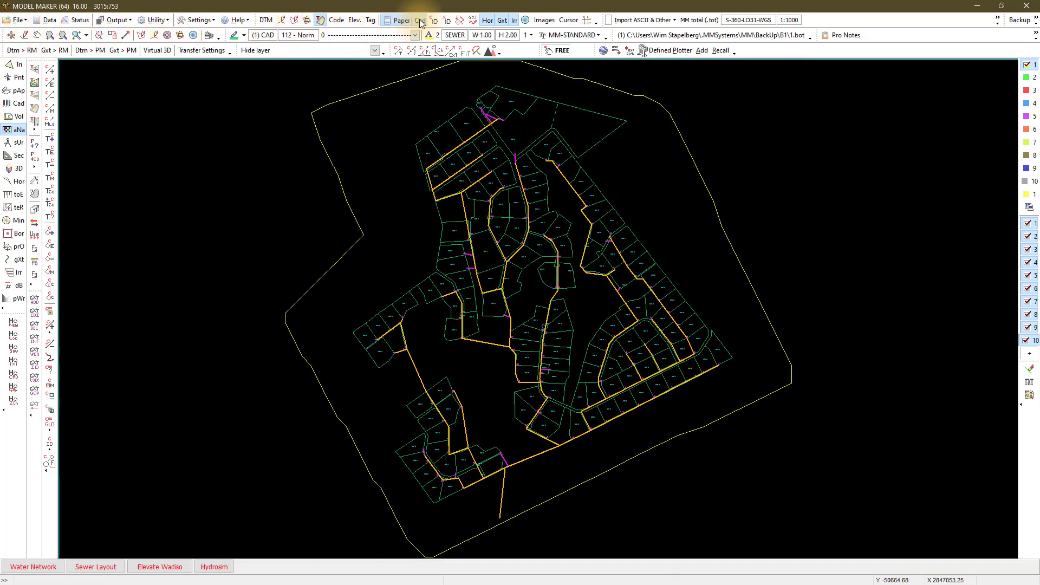
click(421, 21)
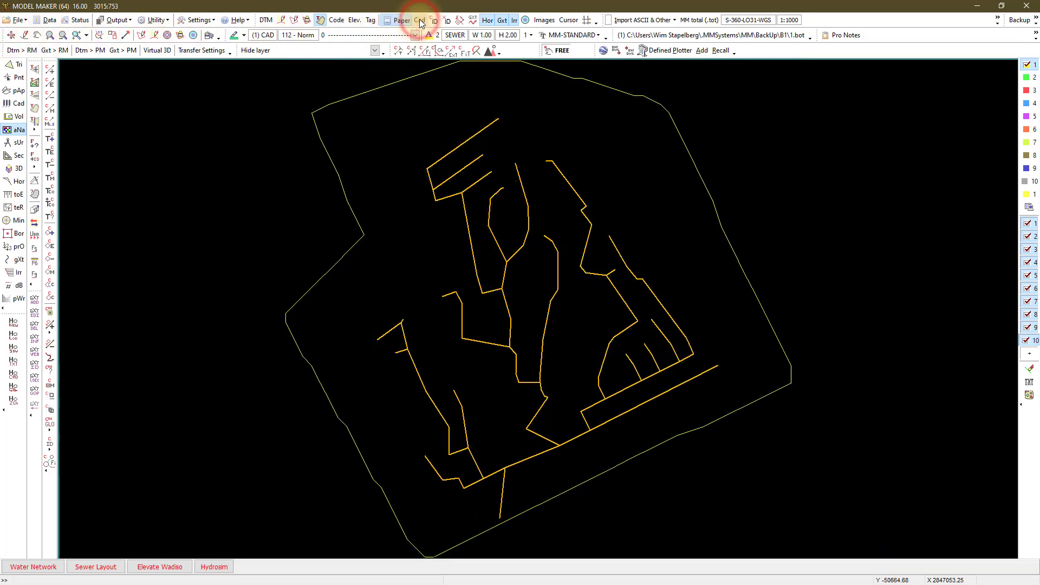
click(473, 21)
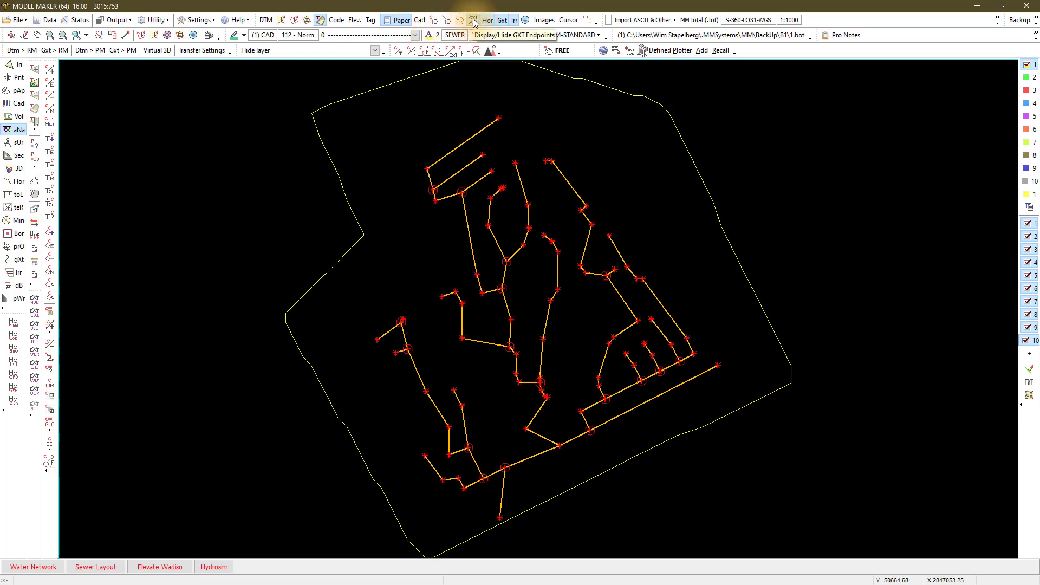
click(473, 21)
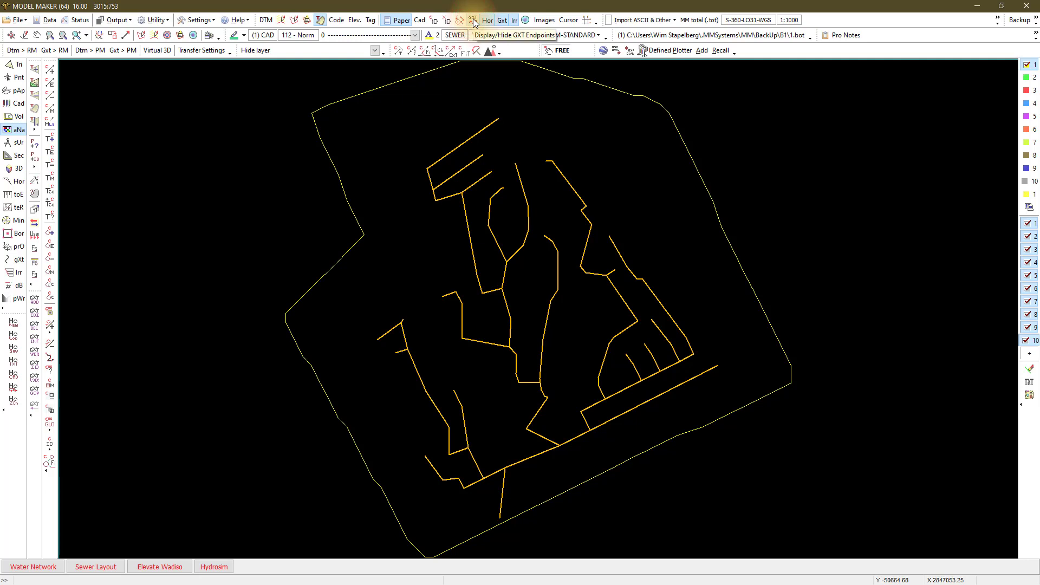
click(420, 21)
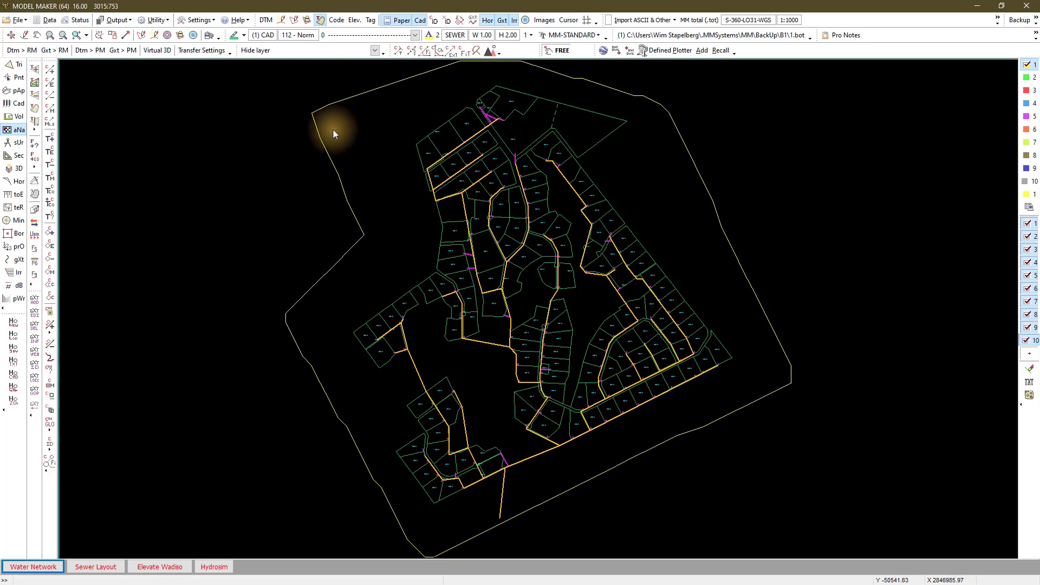
Step: Delete the CAD connection line joining the sewer near the boundary between erven 12326 and 12325
scroll(541, 229, up, 5)
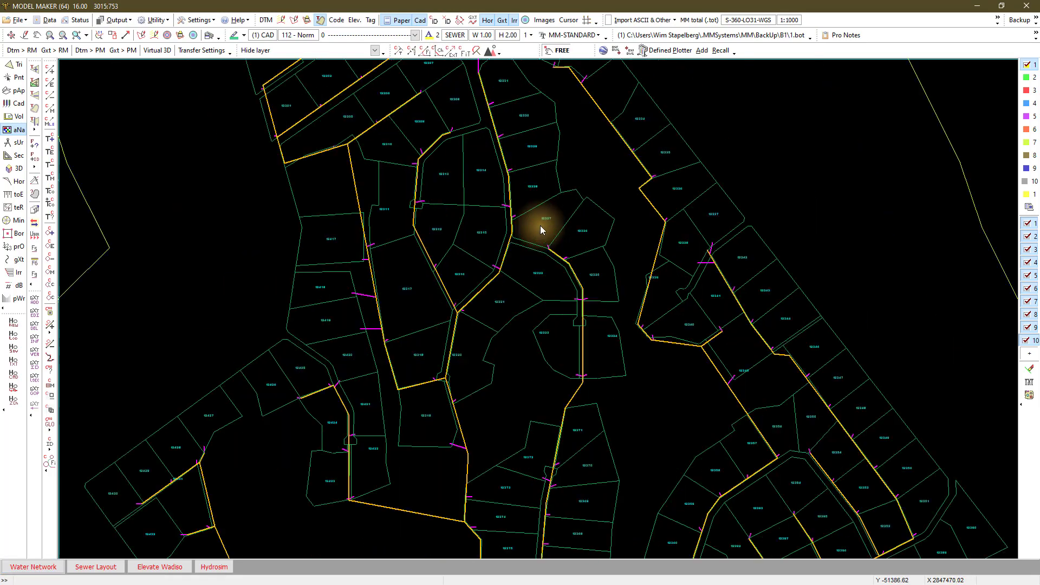
scroll(557, 268, up, 4)
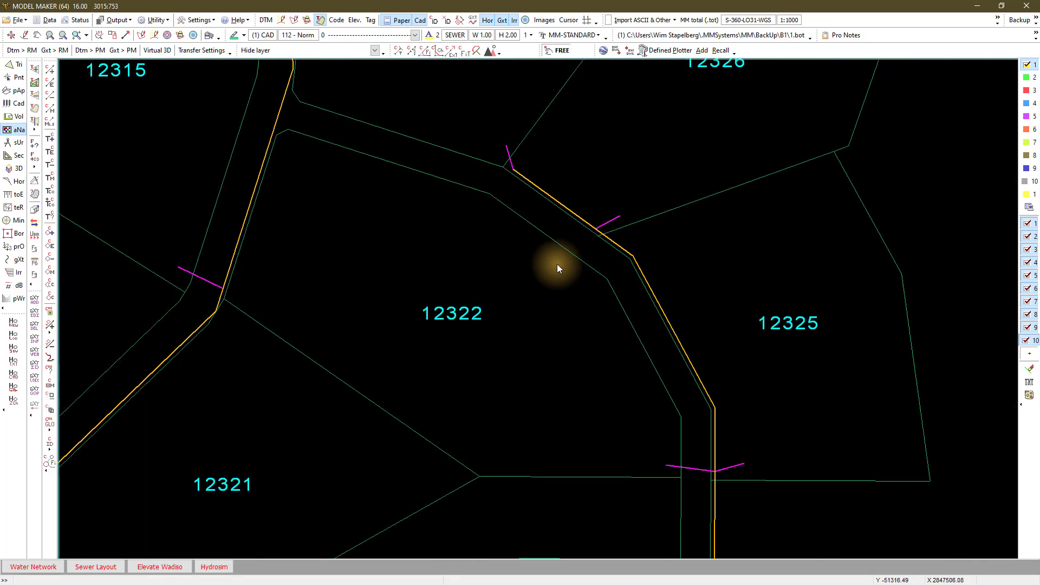
click(48, 96)
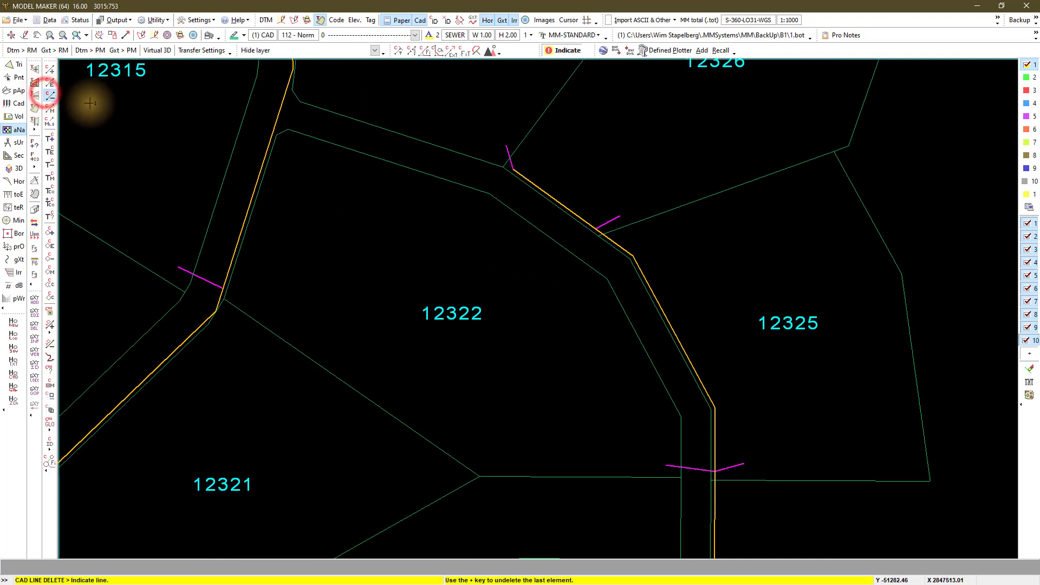
right_click(605, 220)
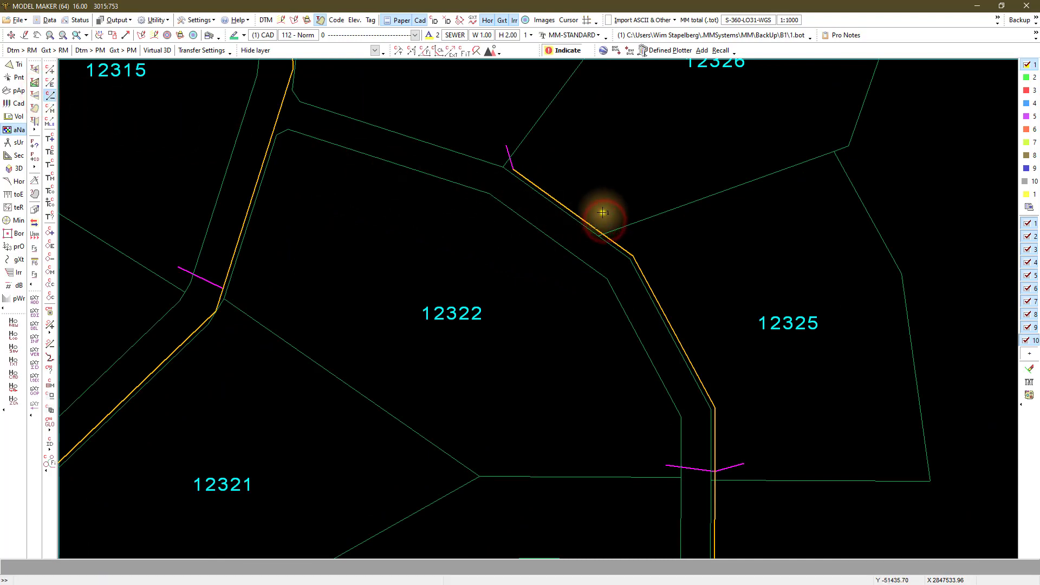
Step: Redraw erf 12326's connection as a 2 Point line with the existing connection line's properties, from inside the erf to the sewer using Near line snap
click(506, 153)
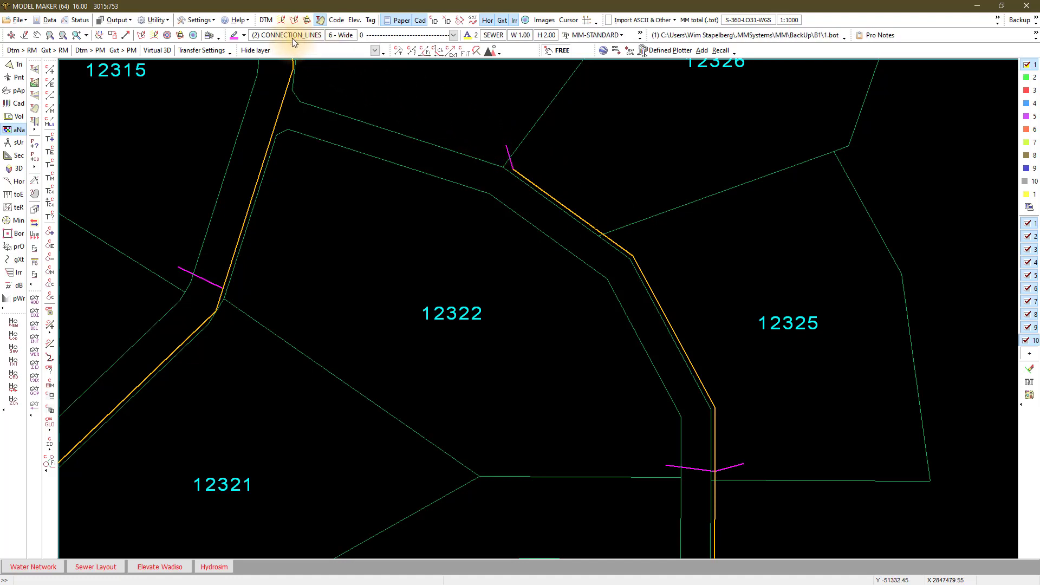
click(51, 70)
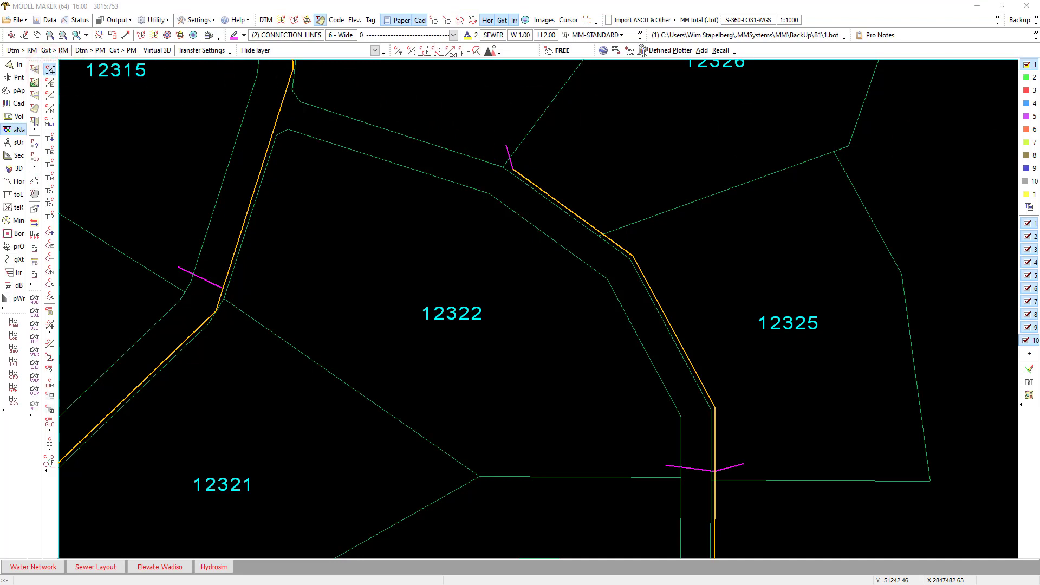
drag(844, 204, 504, 188)
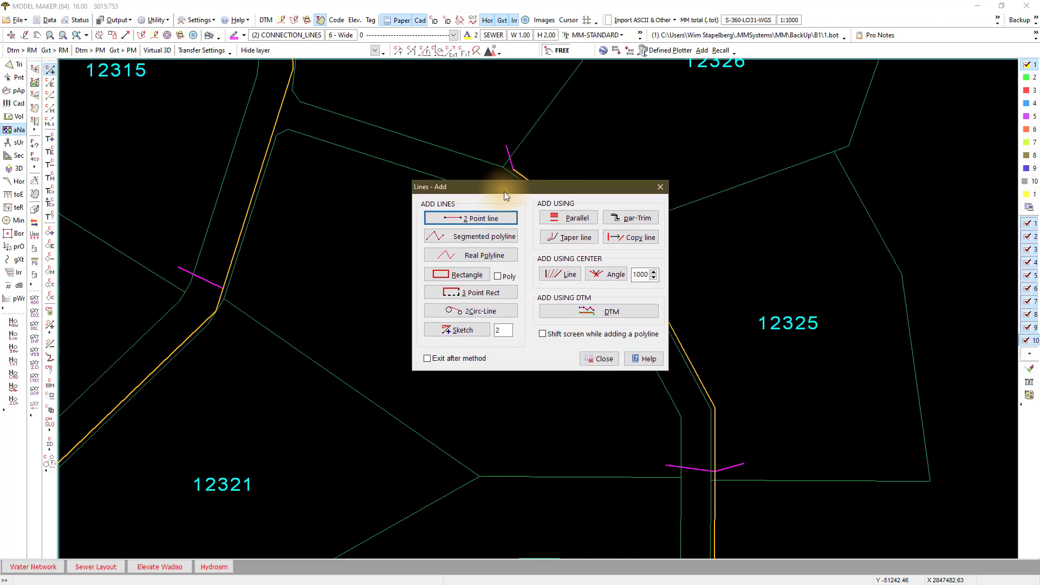
click(484, 218)
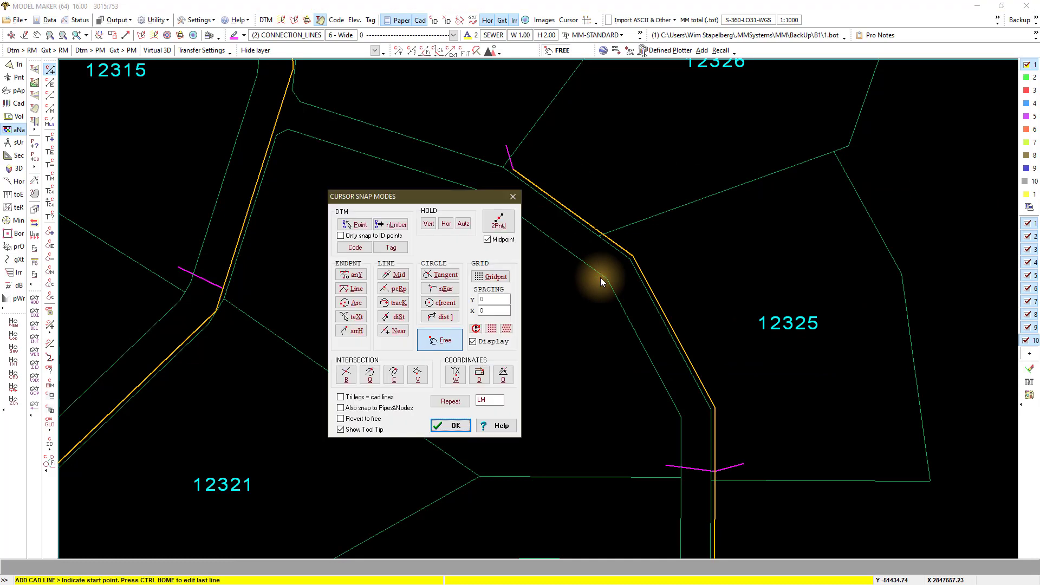
click(428, 342)
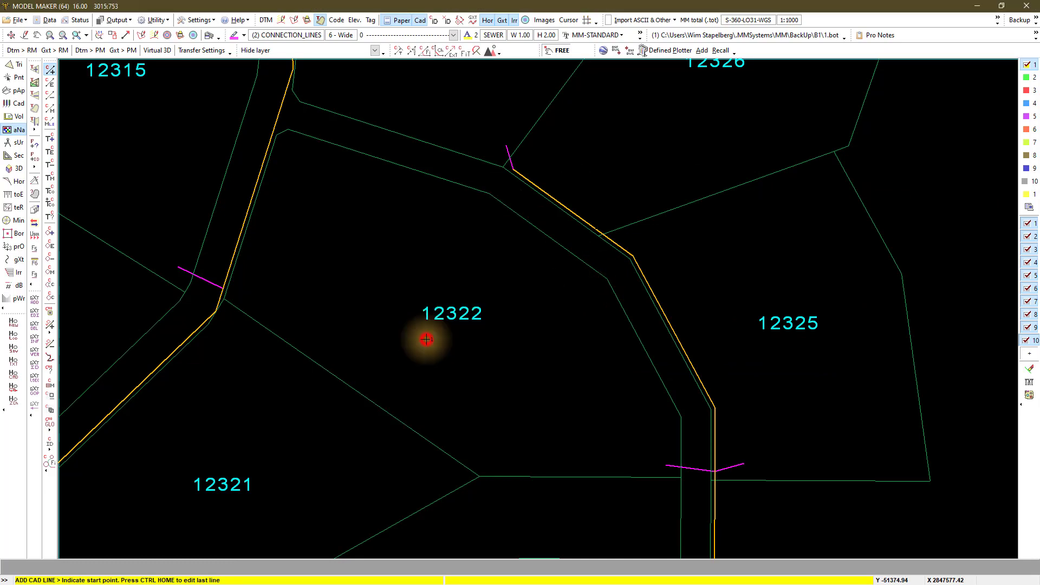
click(615, 210)
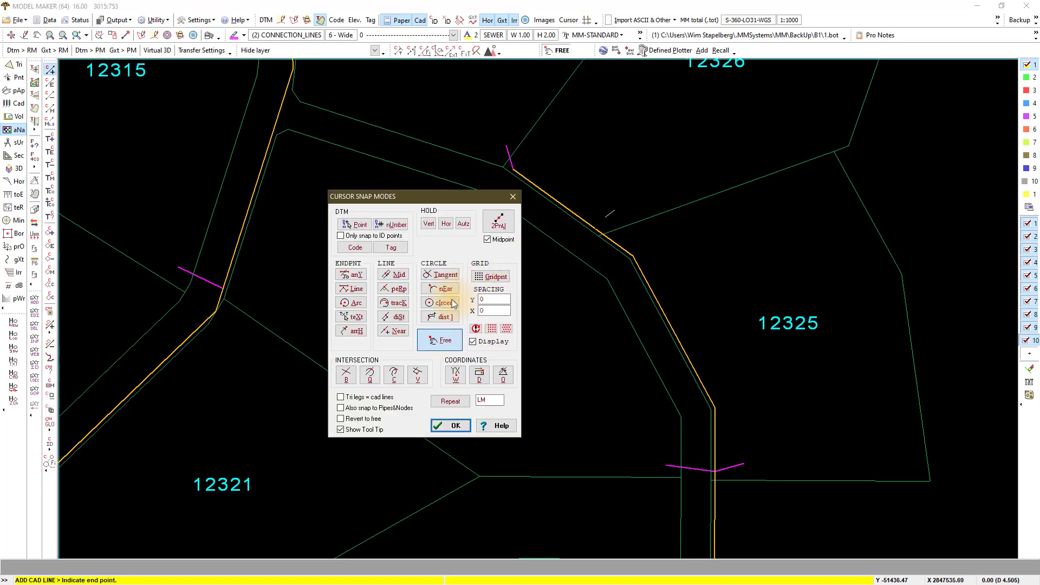
click(394, 331)
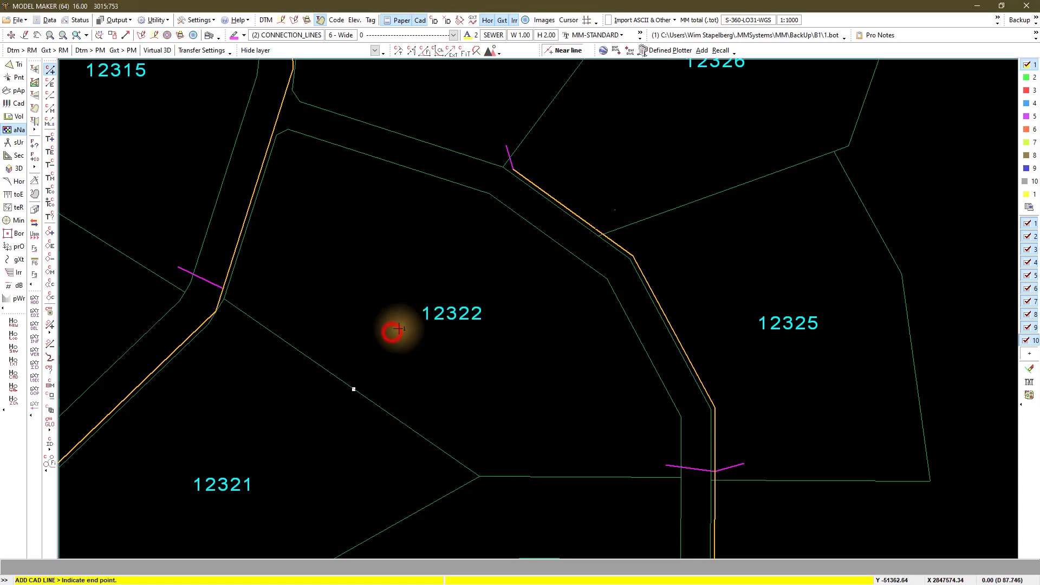
click(594, 228)
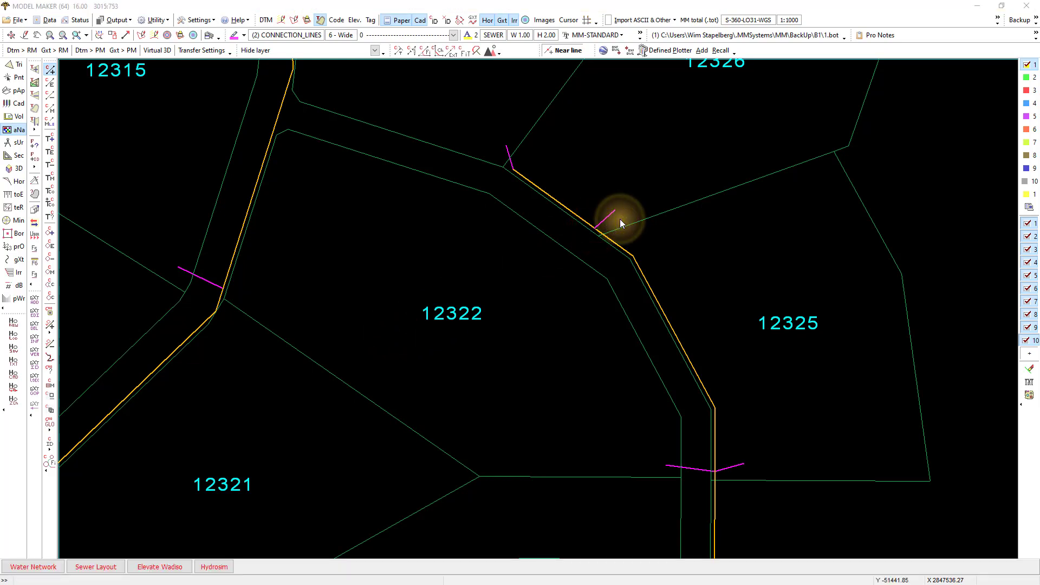
Step: Open the pipeNetwork tools in the analysis module
click(13, 35)
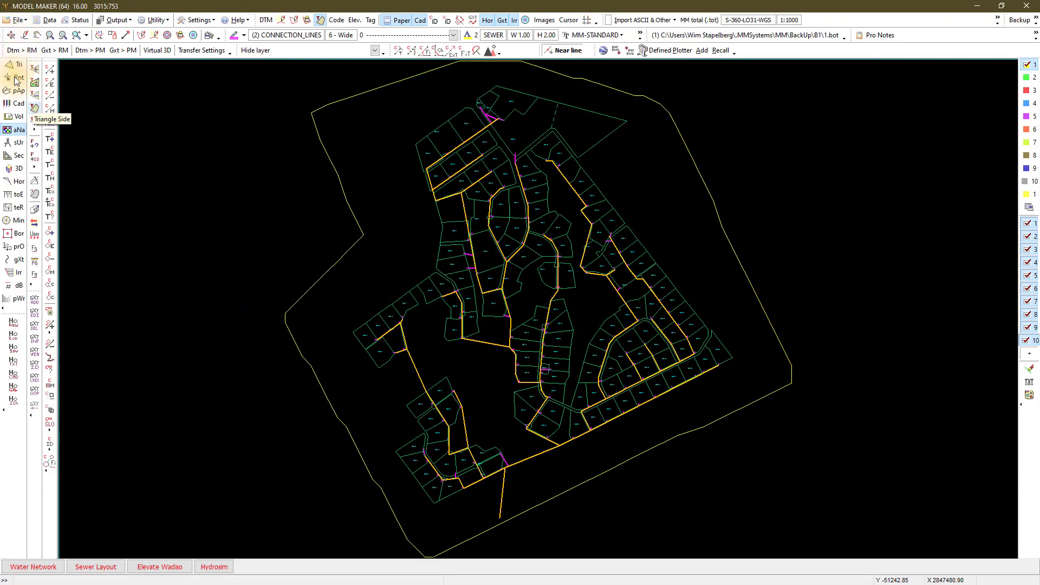
click(15, 131)
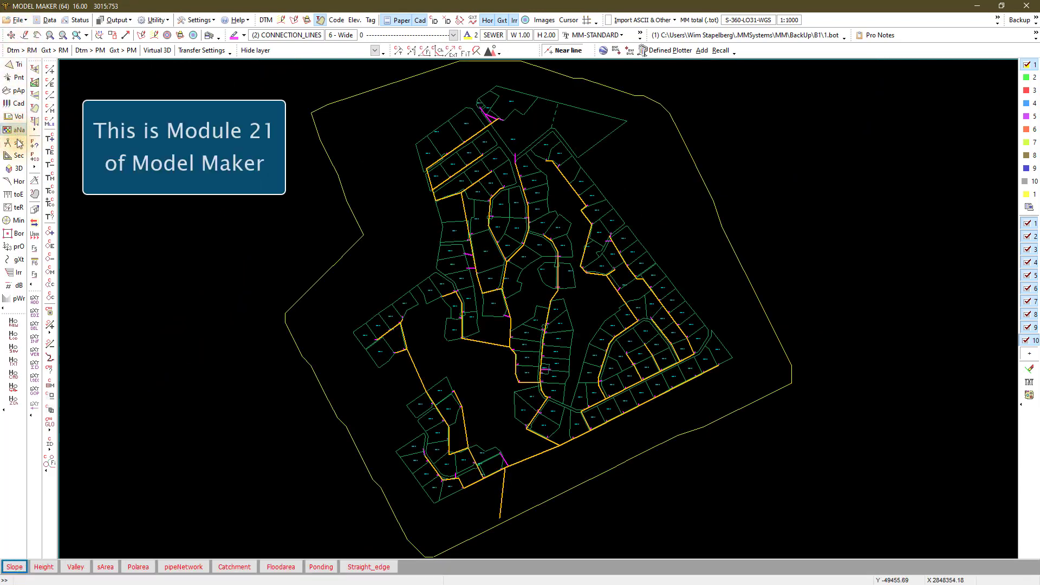
click(184, 567)
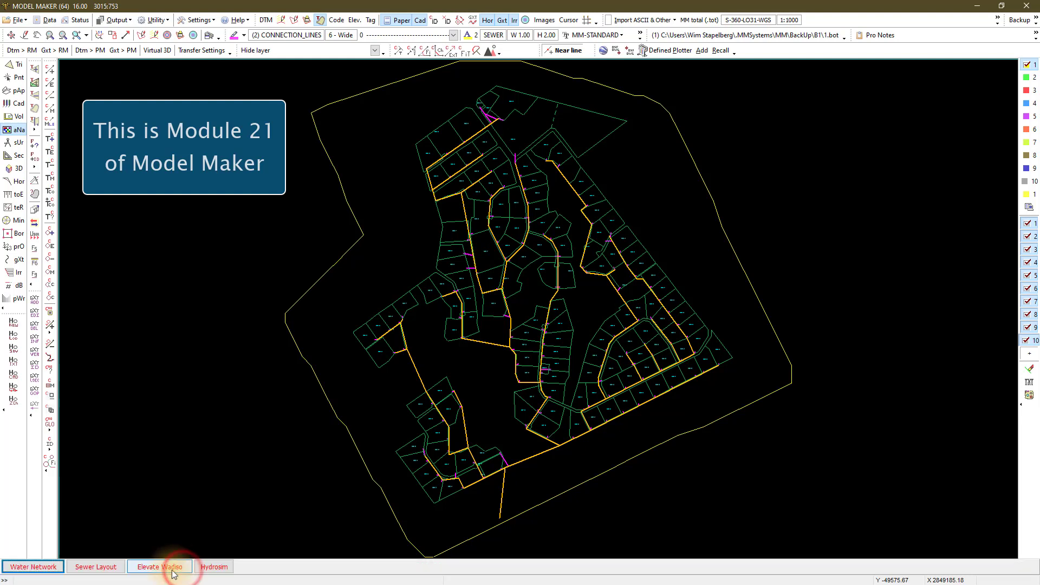
Step: Set up the sewer layout wizard with text layer ERF_NUMBERS, boundary layer ERF_BOUNDARY and connection layer CONNECTION_LINES, picked from drawing elements
click(111, 568)
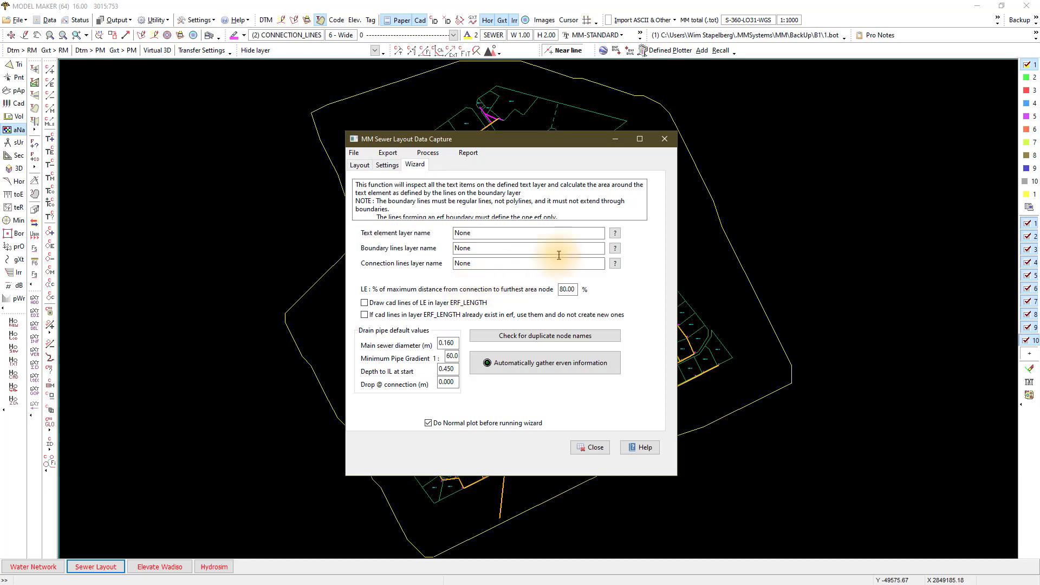
click(615, 232)
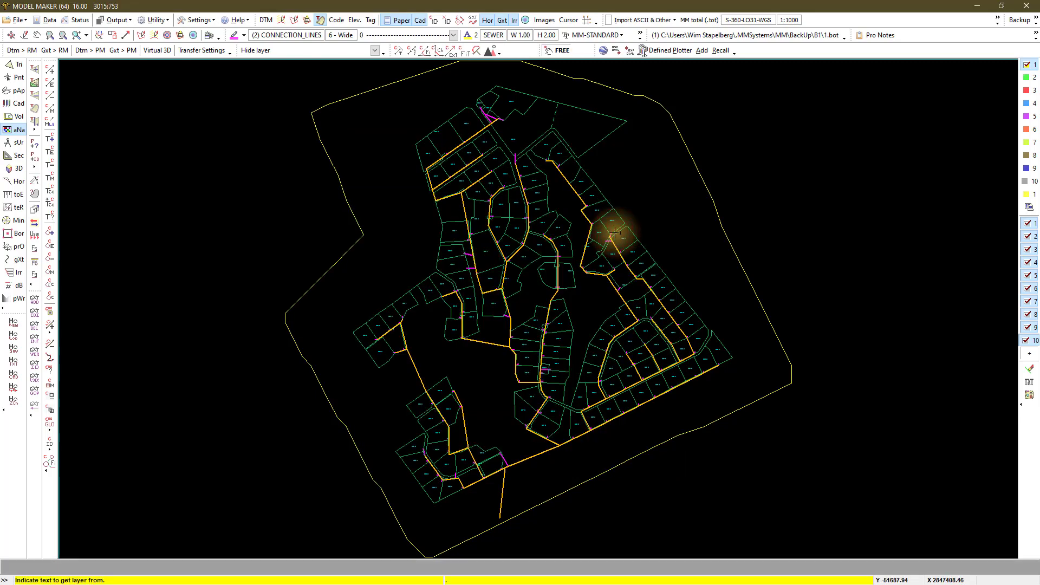
click(599, 210)
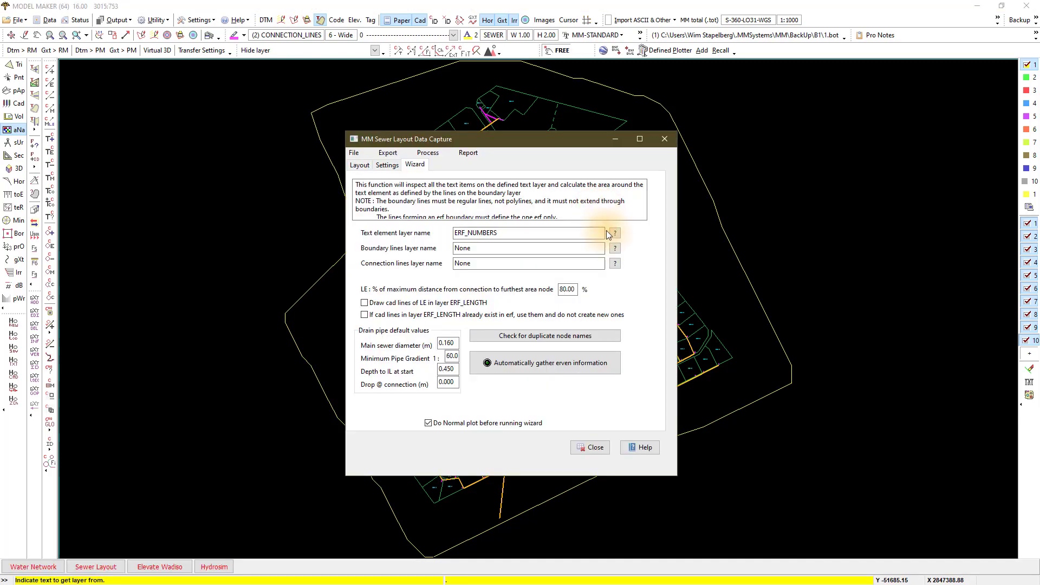
click(614, 249)
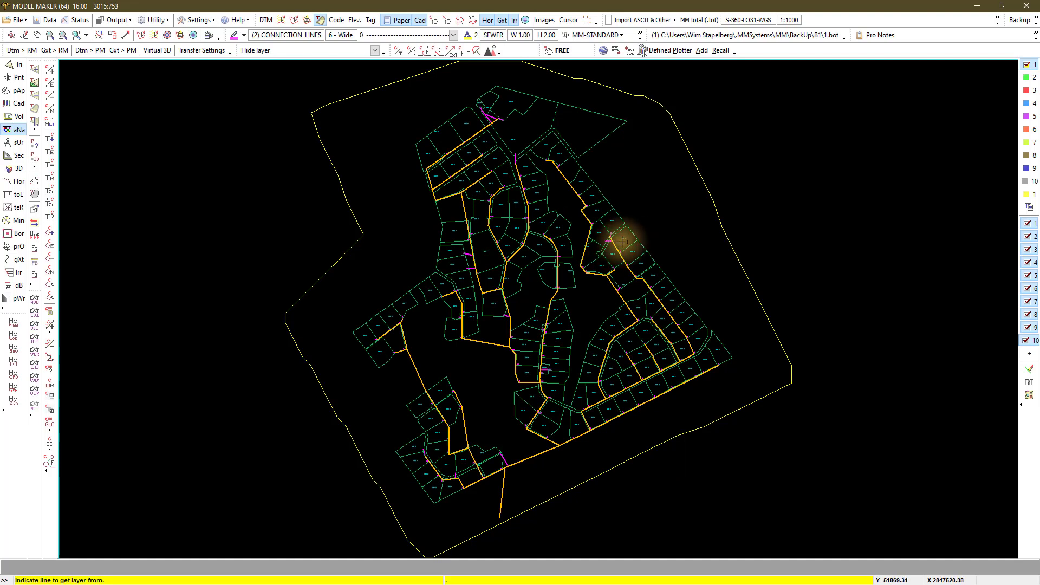
click(634, 235)
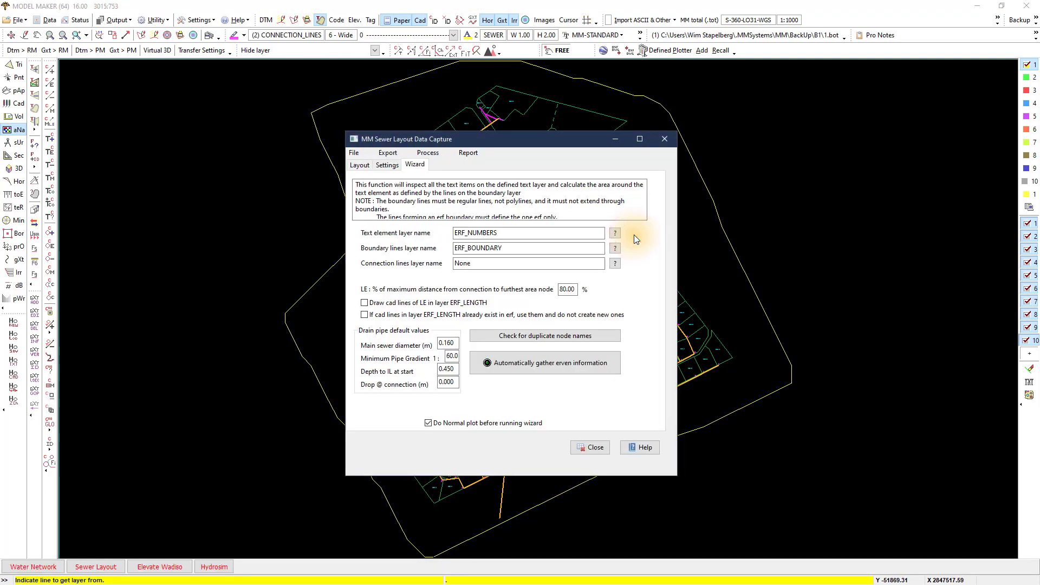
click(616, 262)
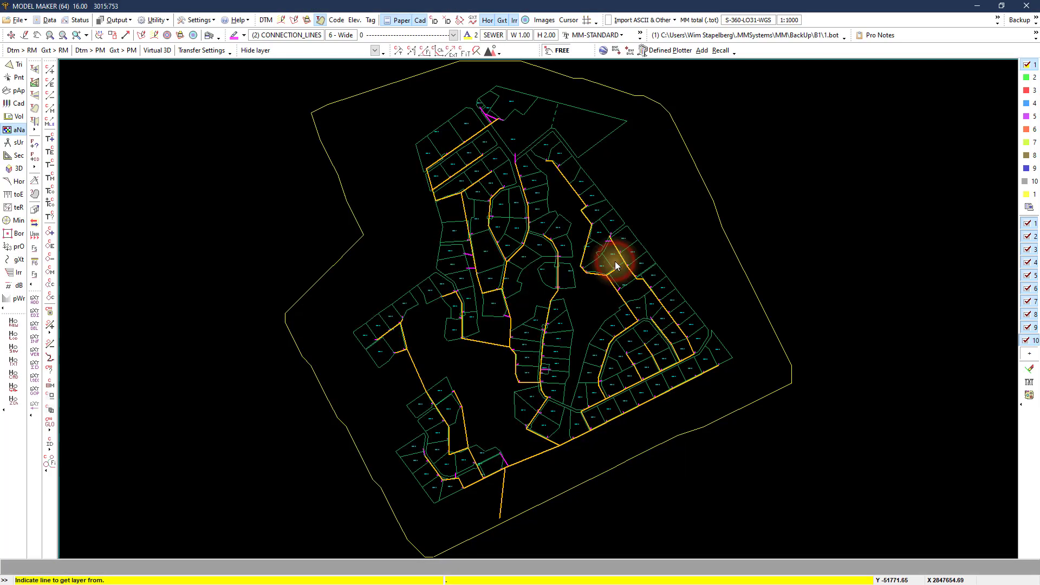
click(516, 159)
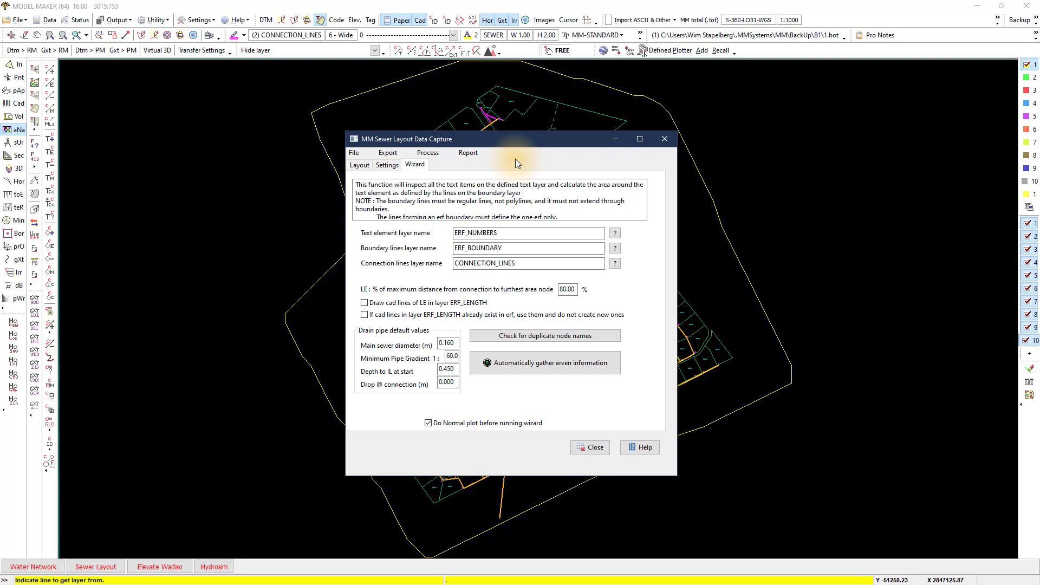
Step: Enable drawing LE cad lines in layer ERF_LENGTH and gather the erven information automatically
click(365, 303)
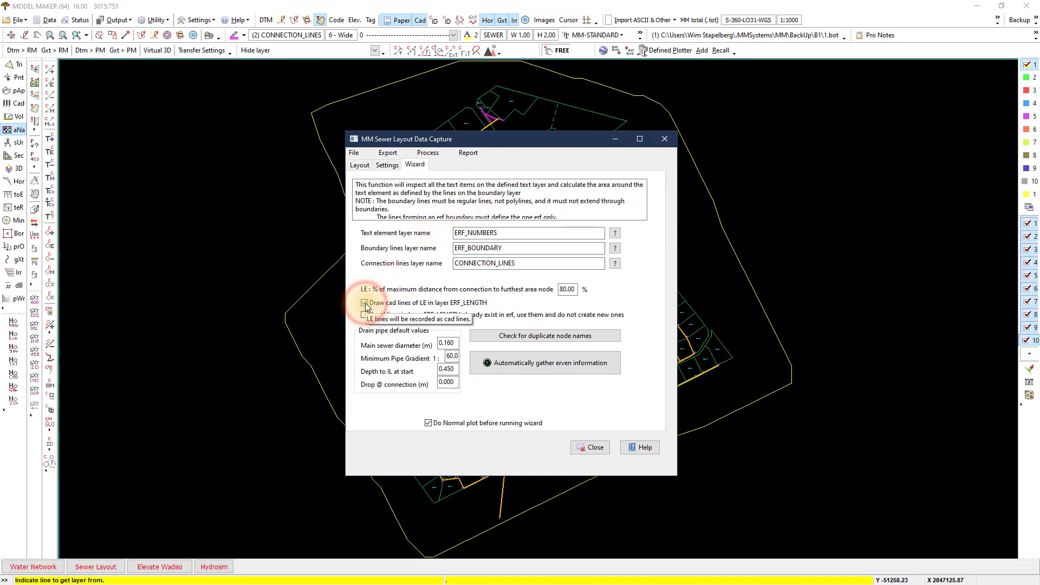
click(545, 364)
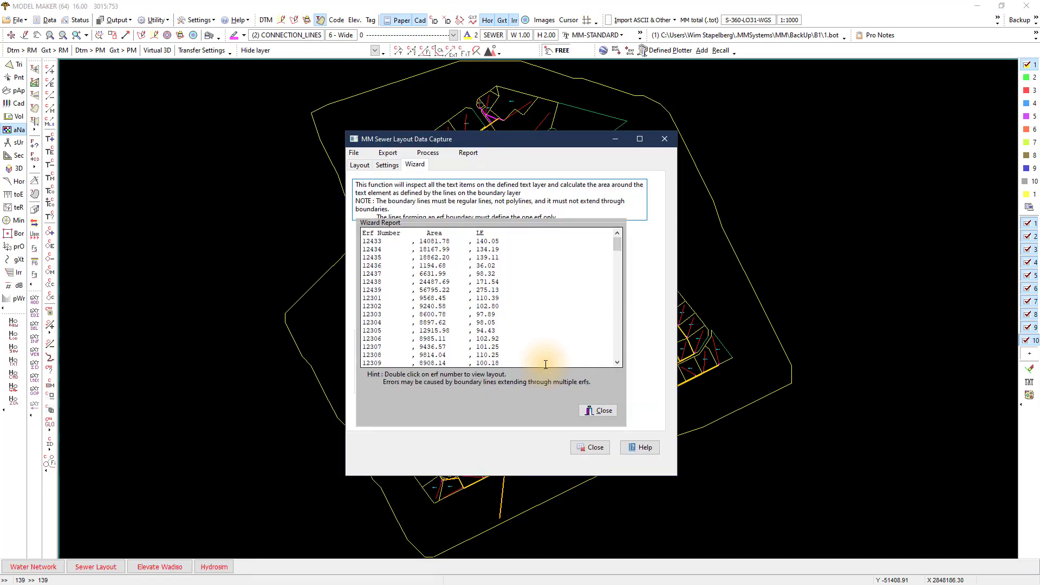
Step: Check the wizard report for errors and display the layout of erf 12343 with its surroundings
click(616, 362)
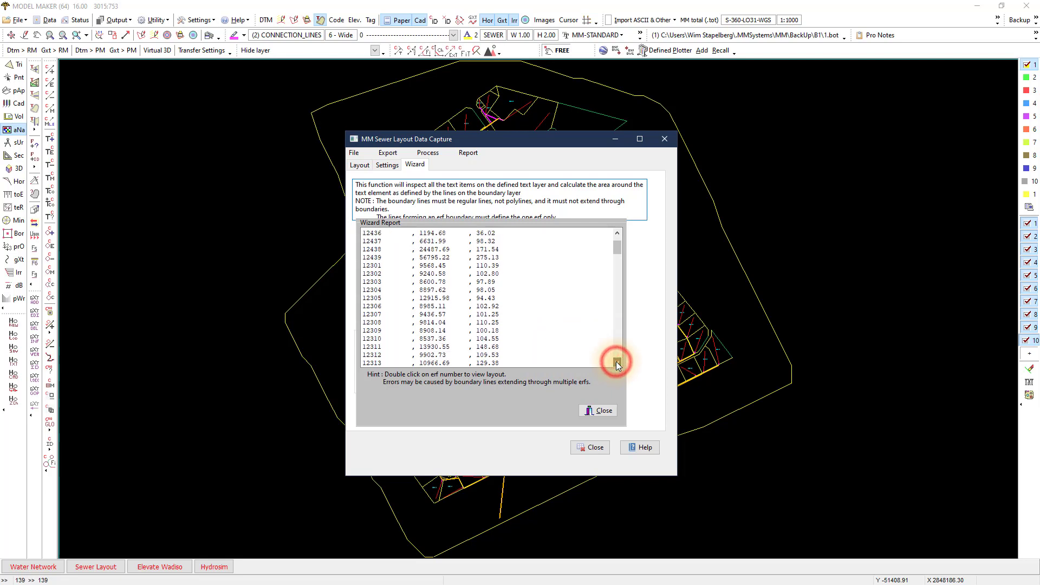
drag(616, 362, 616, 361)
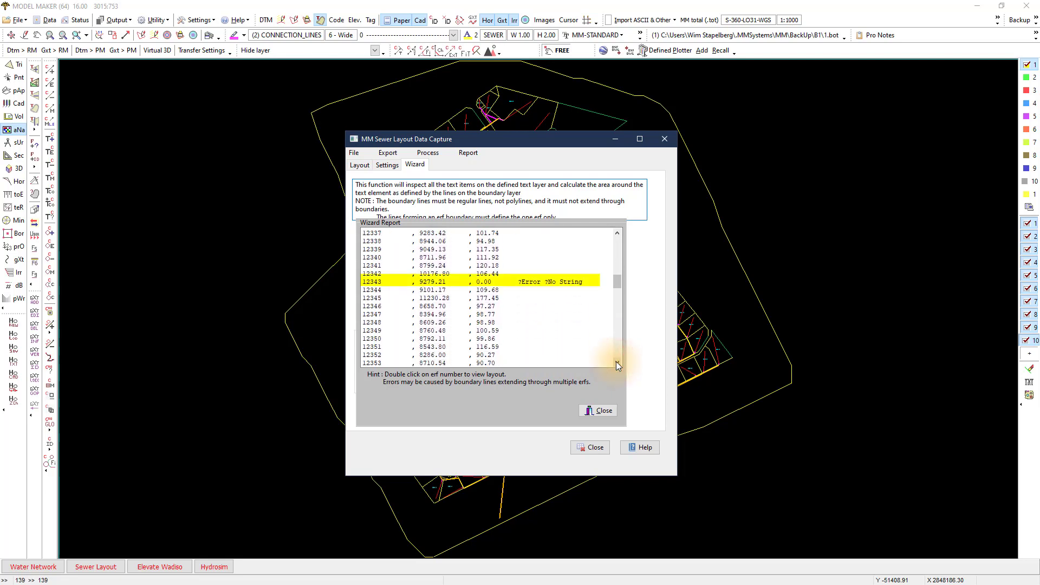
double_click(373, 281)
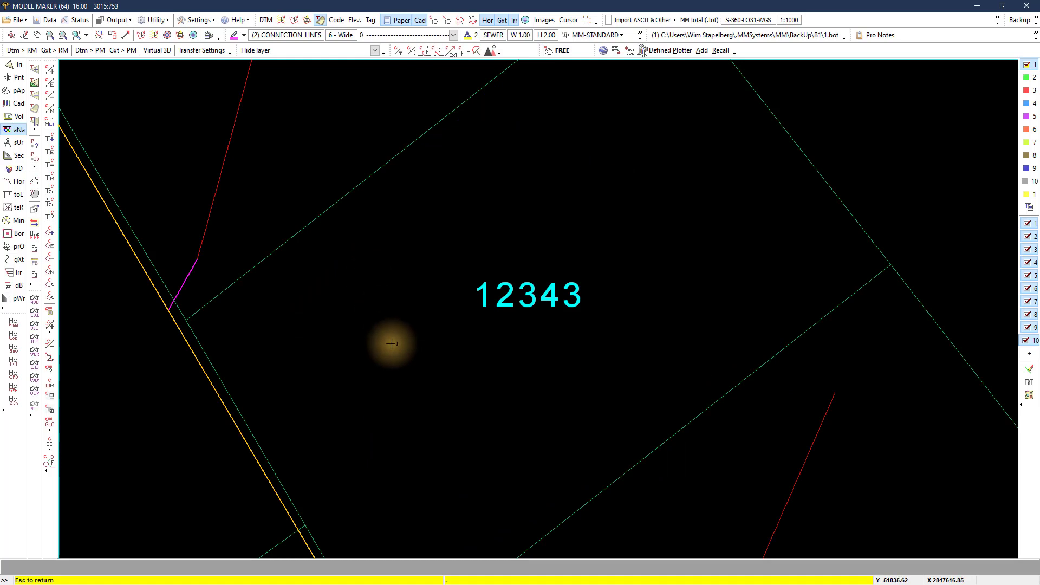
scroll(391, 343, down, 1)
scroll(391, 343, down, 1)
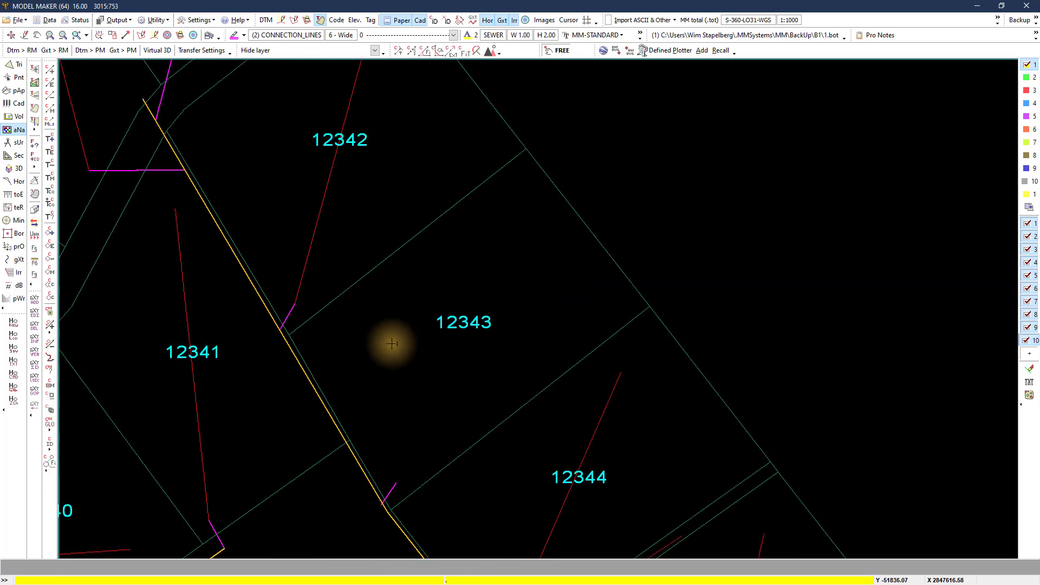
scroll(414, 432, down, 1)
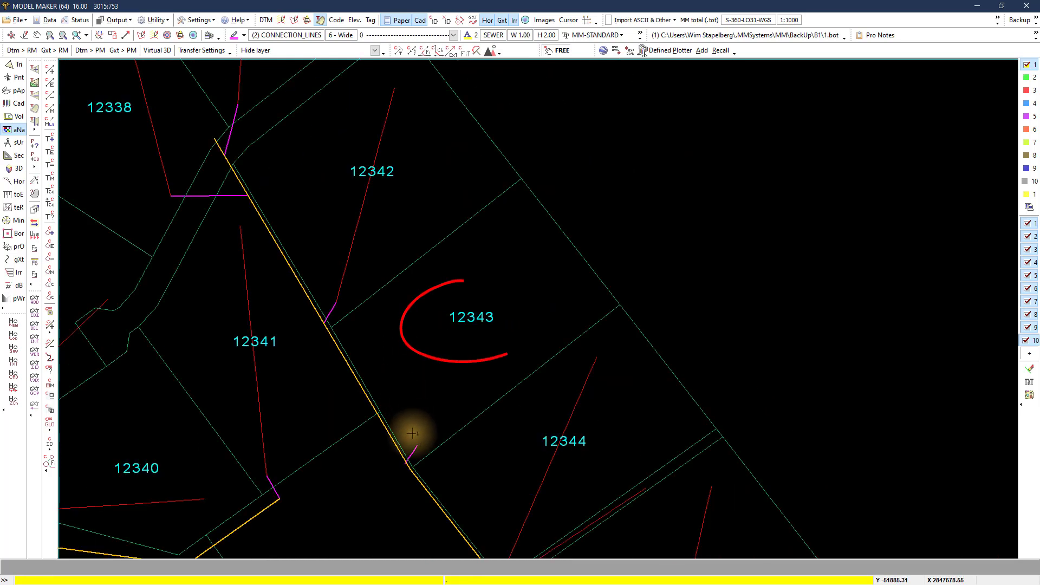
Step: Move the sewer end of erf 12343's connection line onto the sewer string using Near line snap
scroll(415, 453, up, 4)
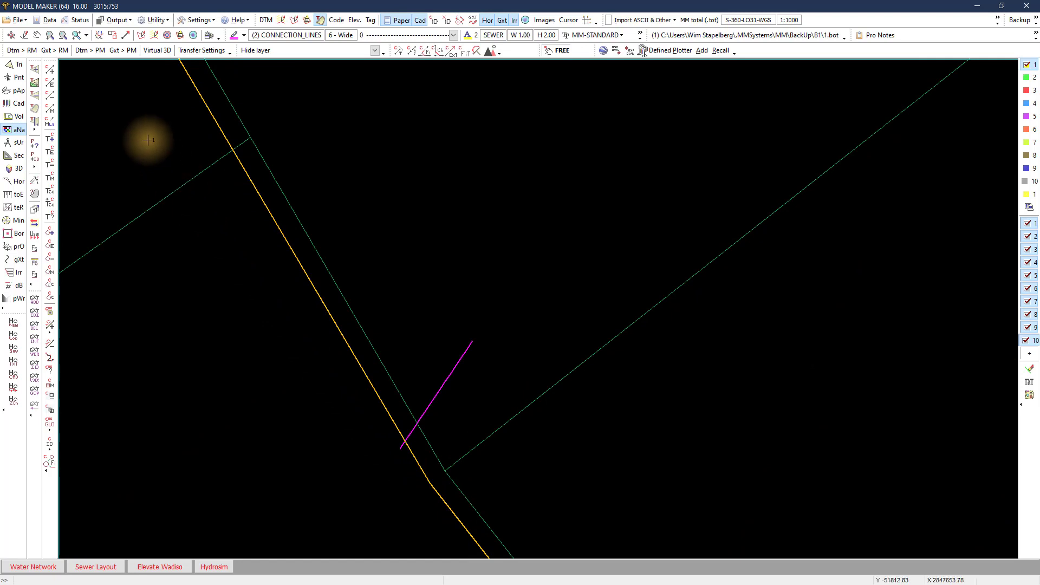
click(50, 122)
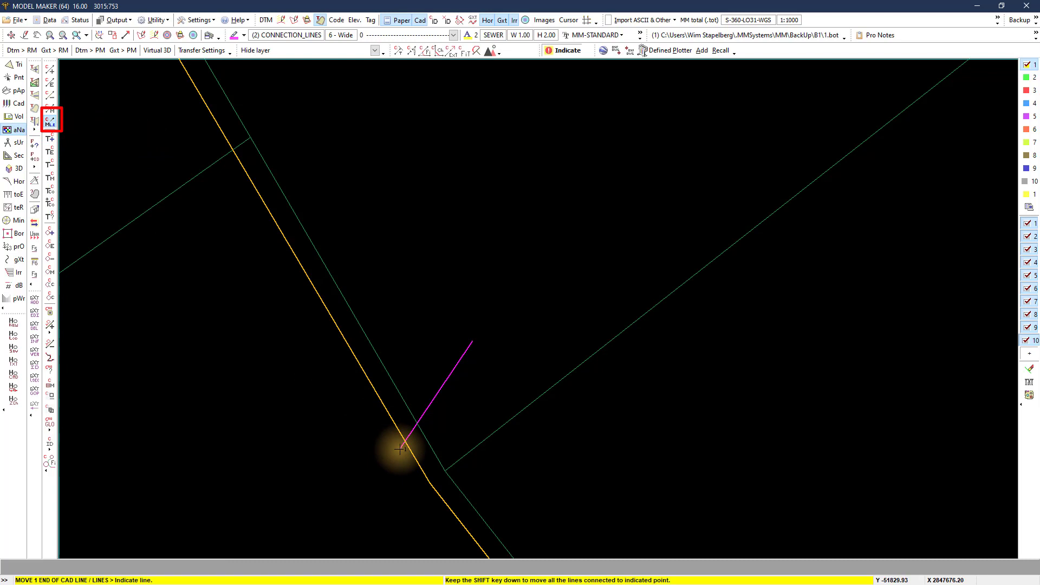
click(437, 467)
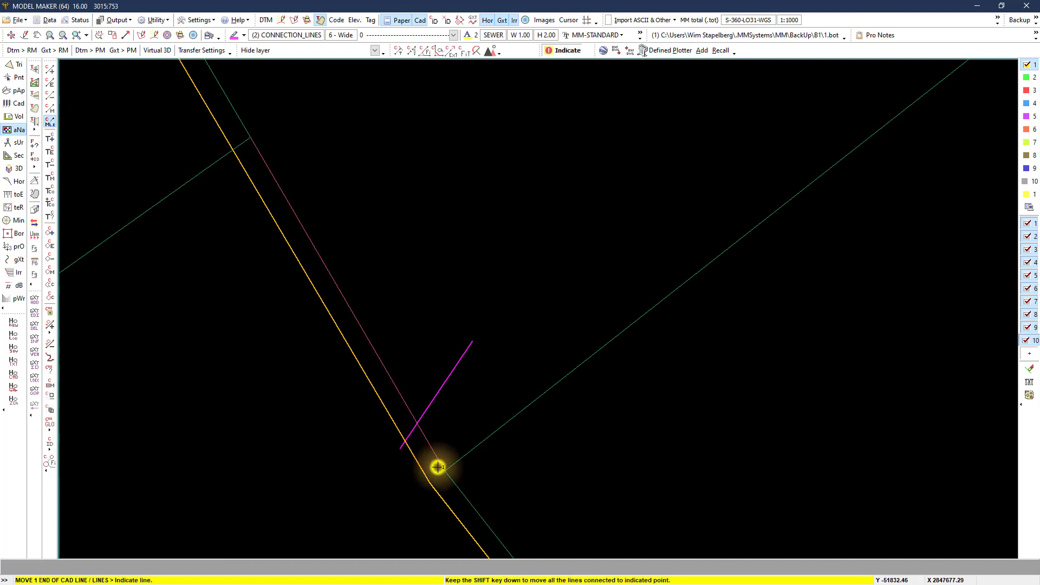
click(413, 442)
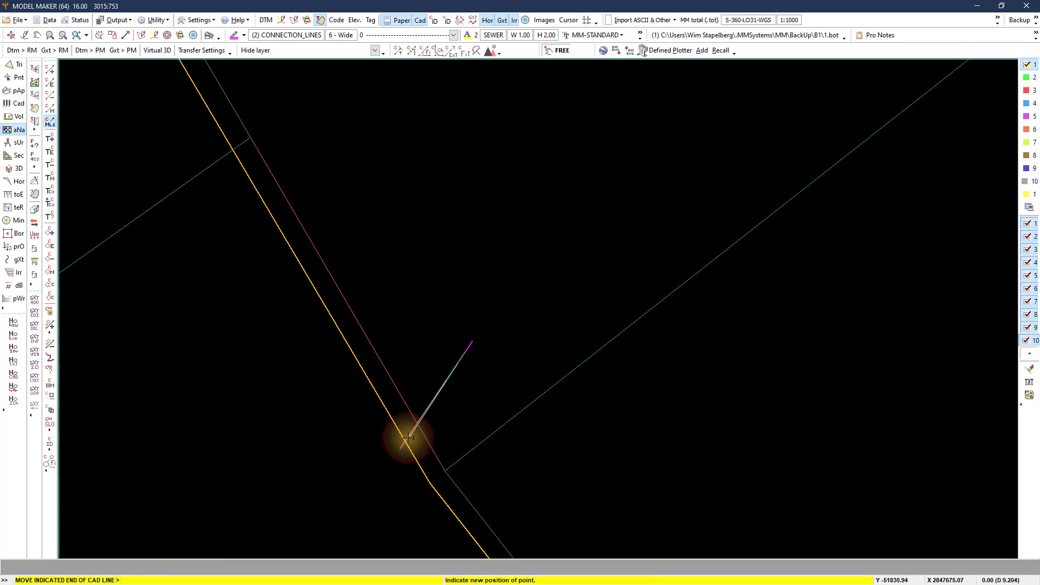
right_click(407, 439)
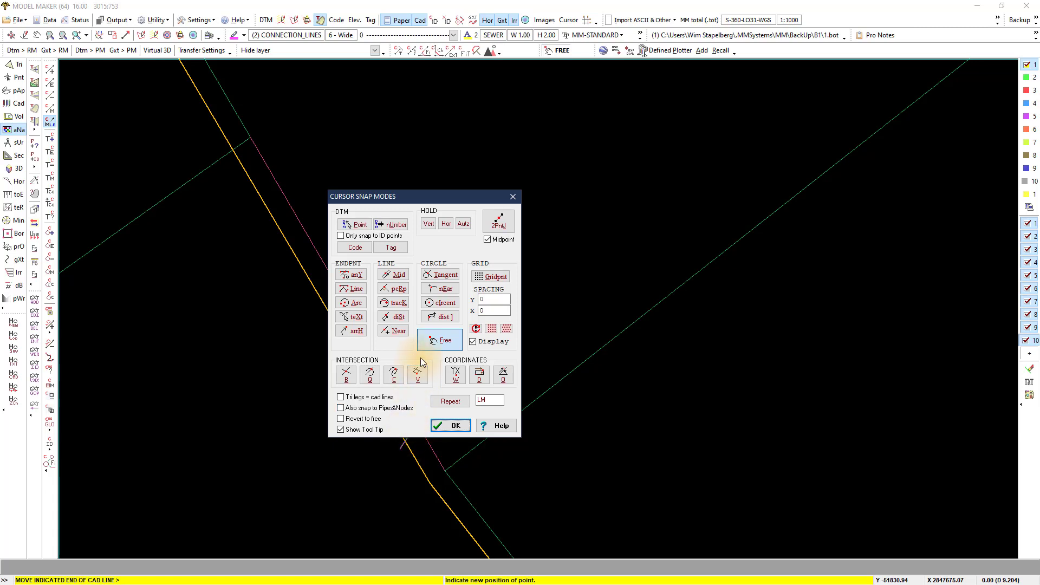
click(396, 331)
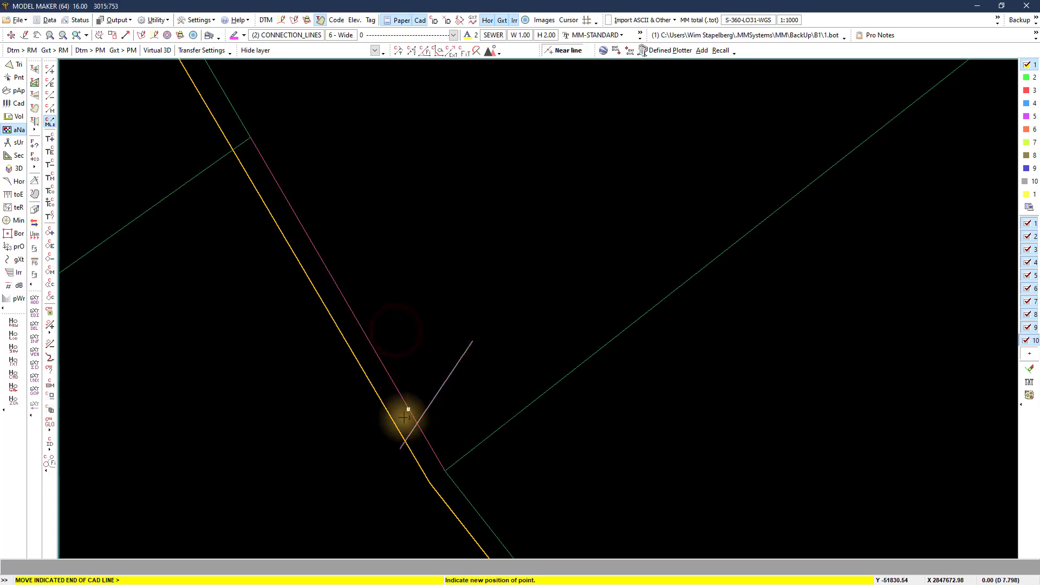
click(407, 449)
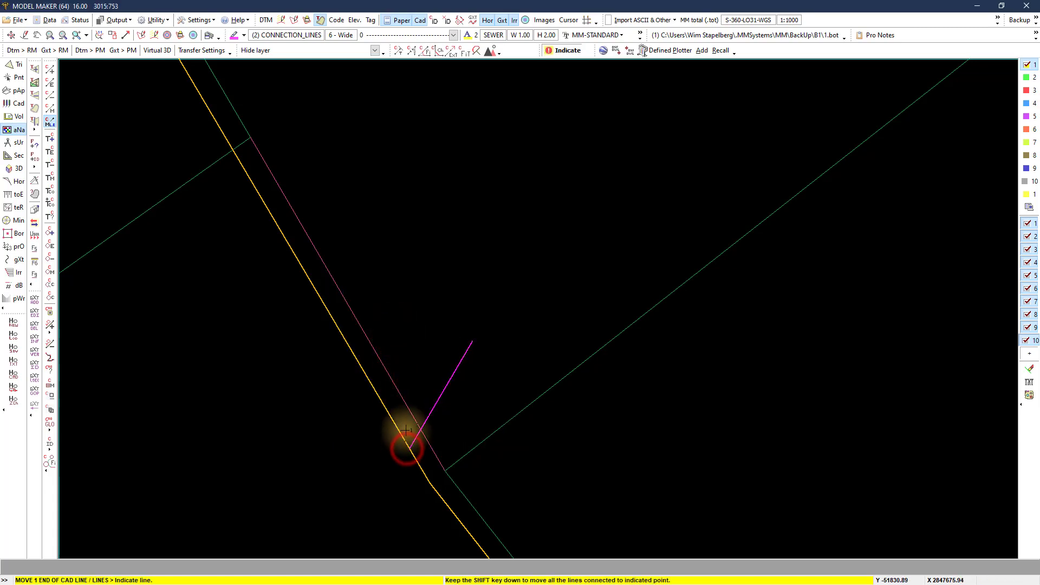
right_click(405, 429)
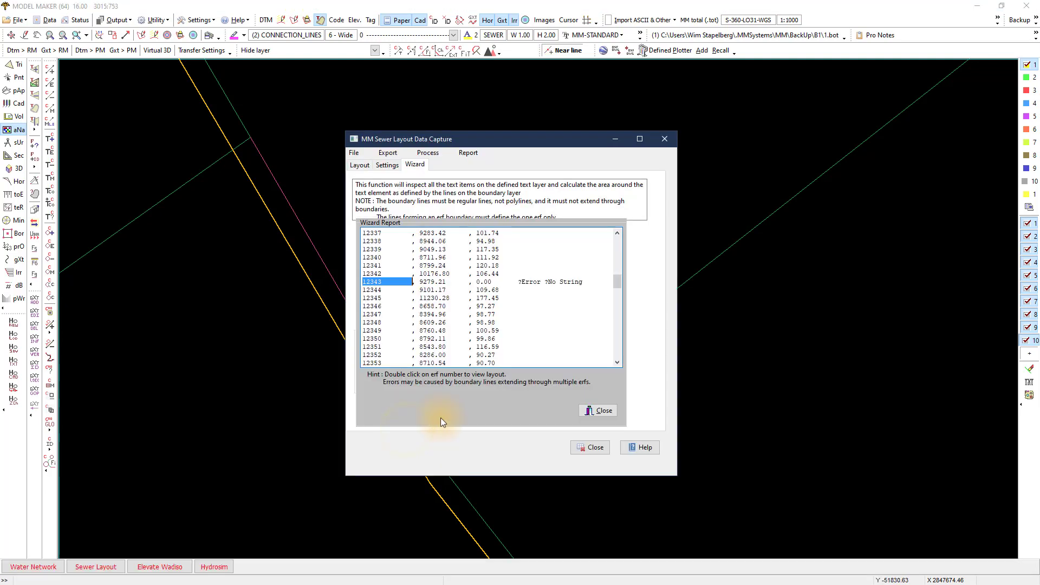
Step: Check the rest of the wizard report, display the layout of erf 12424, and close the sewer layout window
click(617, 362)
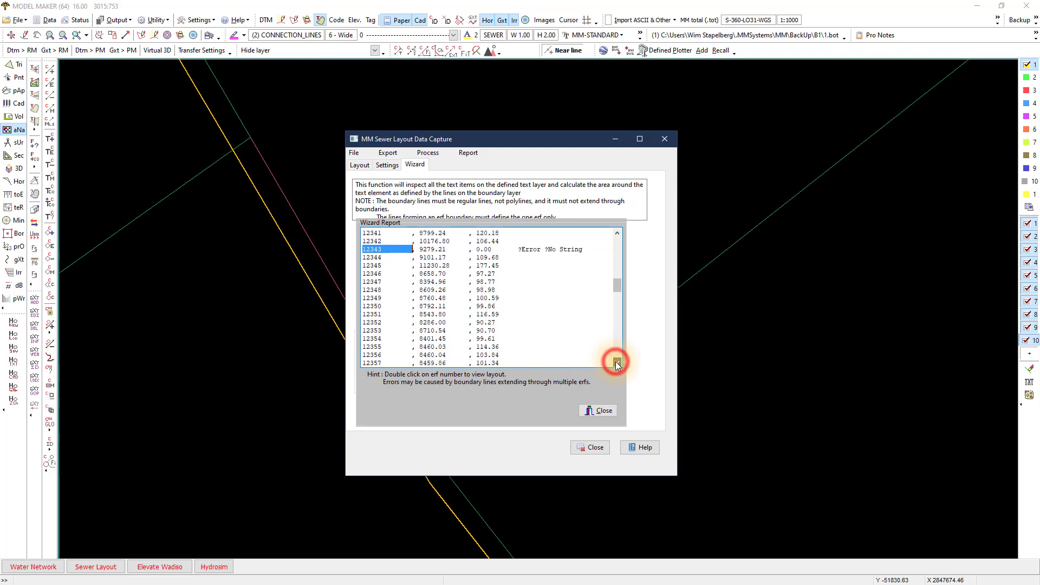
drag(616, 362, 617, 362)
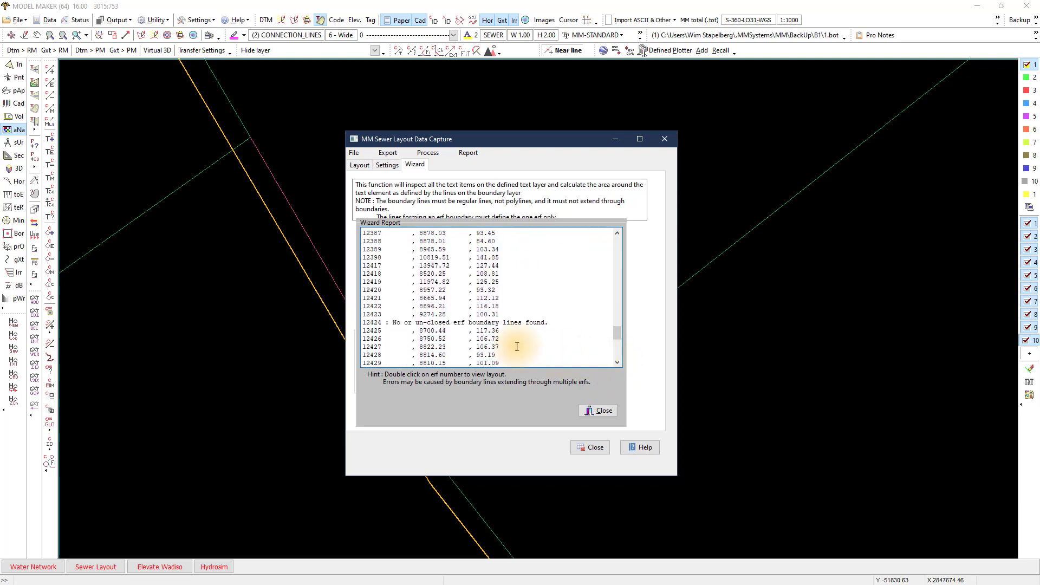
double_click(372, 322)
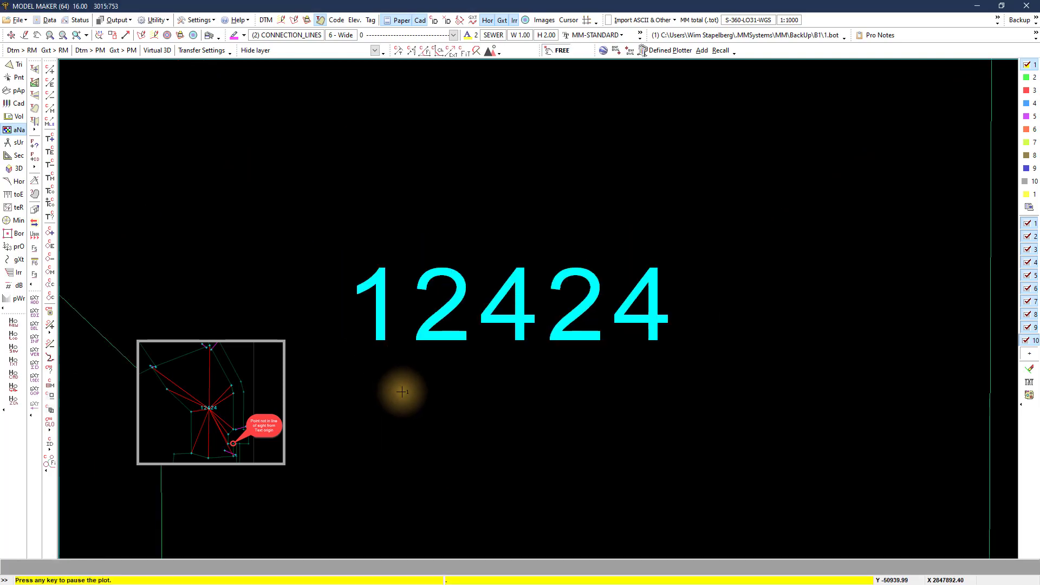
scroll(402, 392, down, 2)
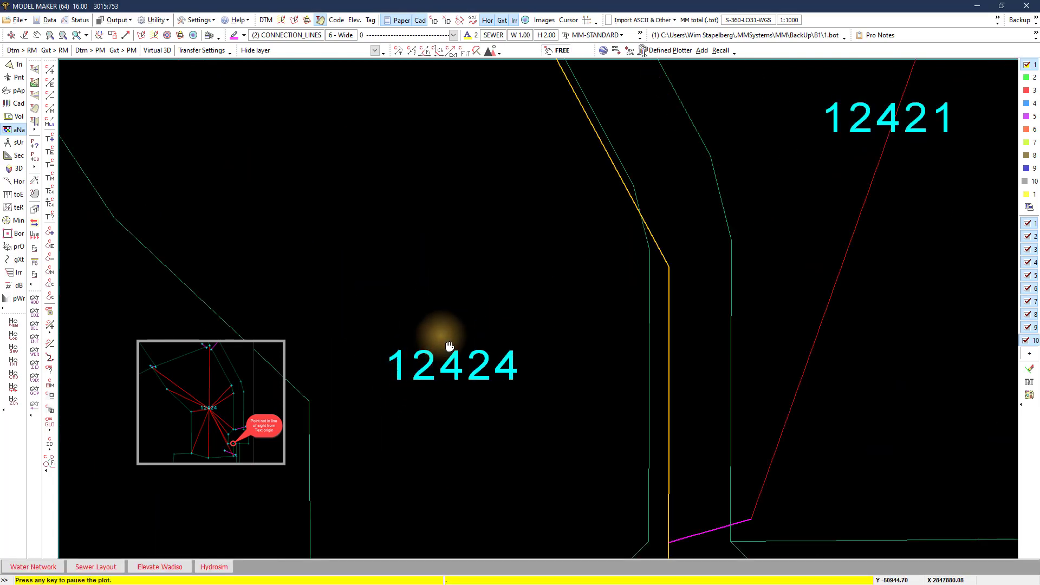
scroll(441, 336, down, 3)
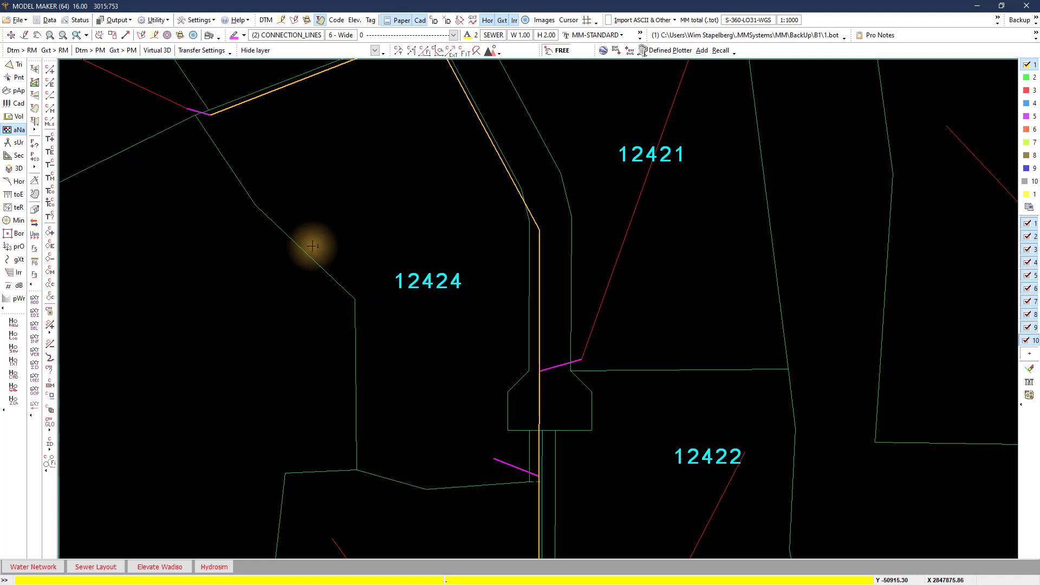
click(327, 249)
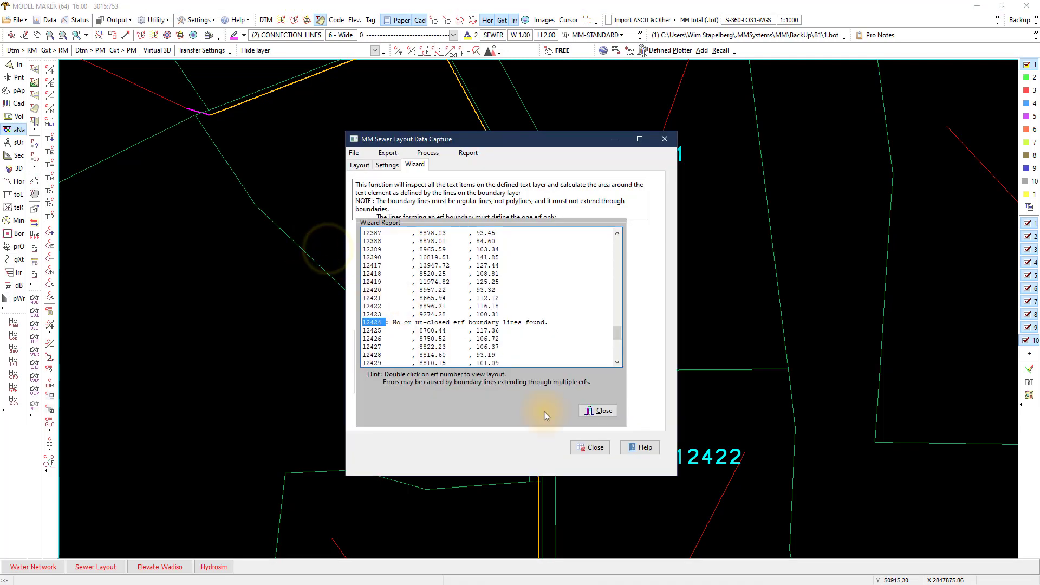
click(593, 448)
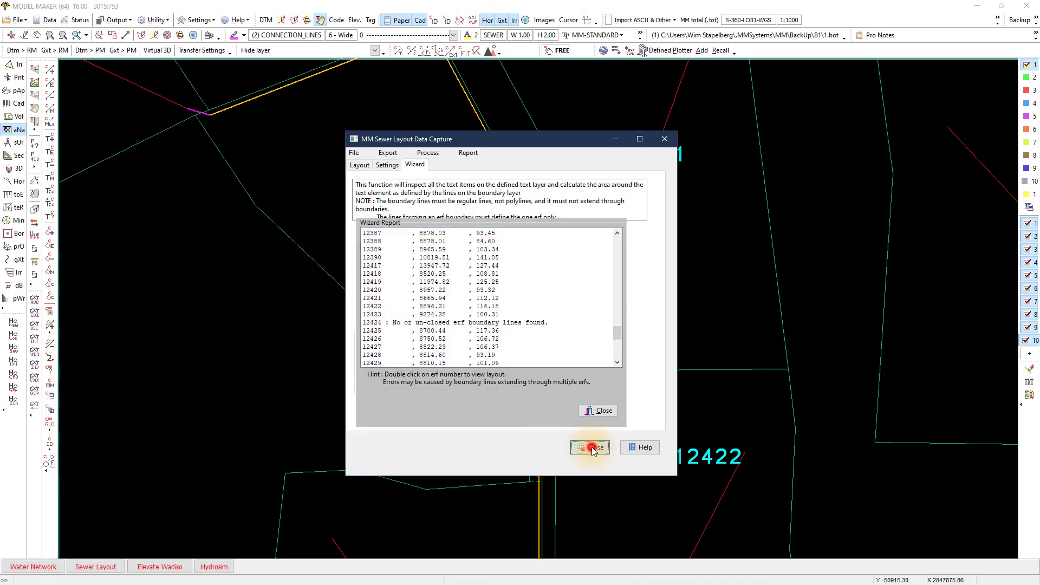
click(592, 447)
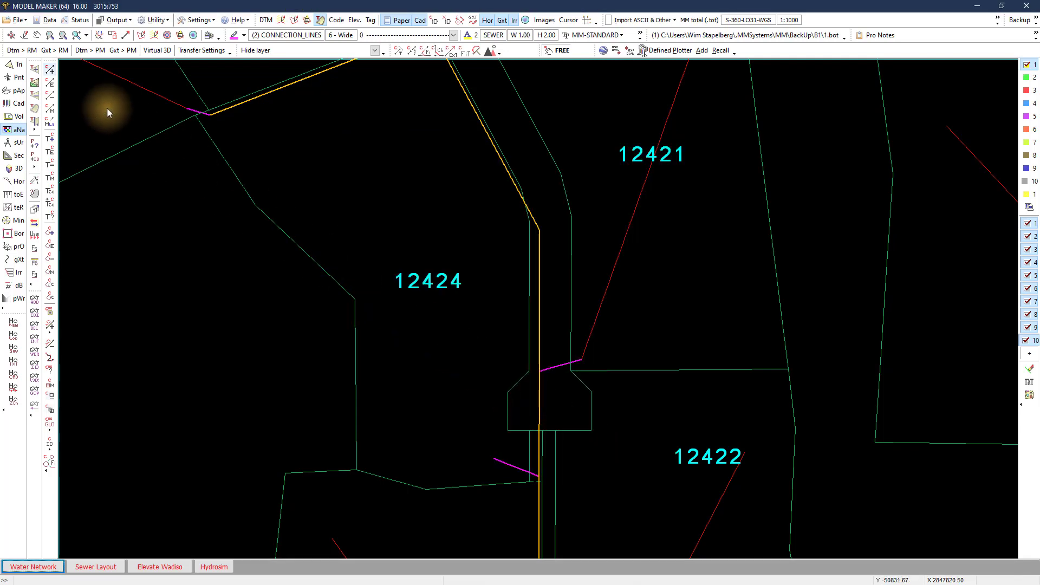
Step: Draw a two-point line in layer ERF_BOUNDARY with line type 1 from the cul-de-sac corner to erf 12424's lower boundary corner, using any point snap
click(50, 70)
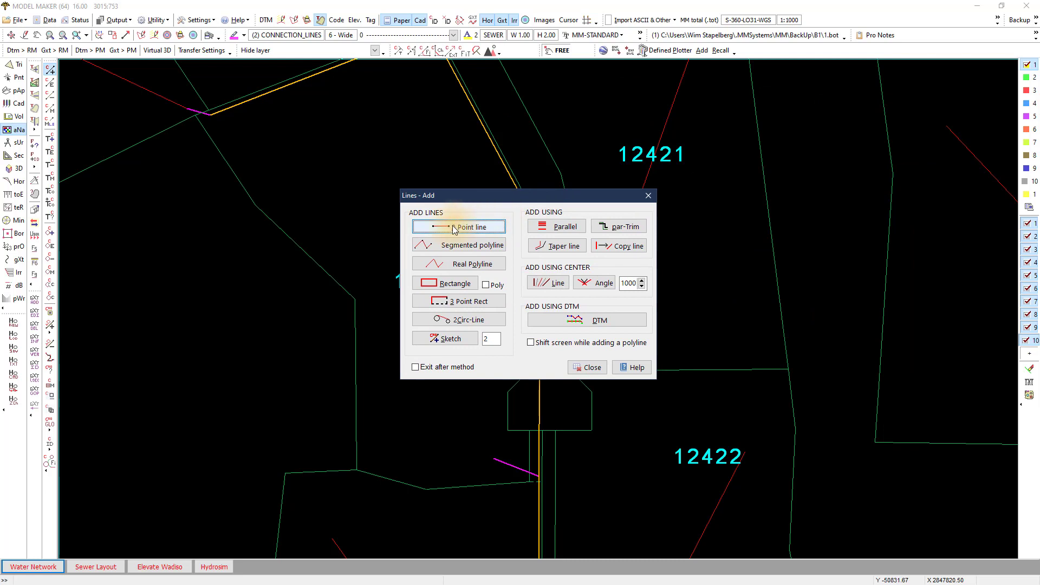
click(452, 226)
key(Delete)
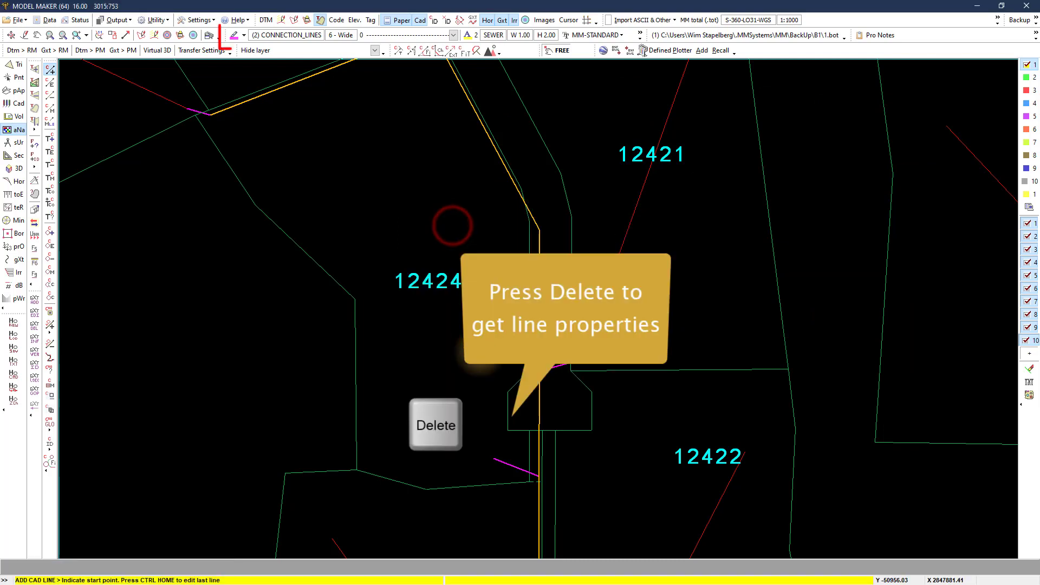
right_click(494, 430)
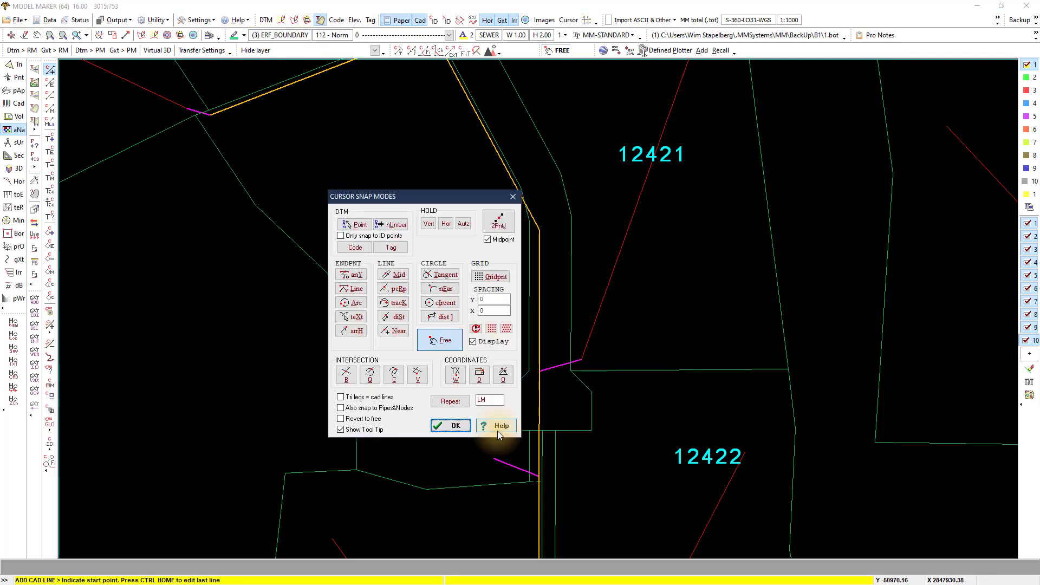
click(349, 276)
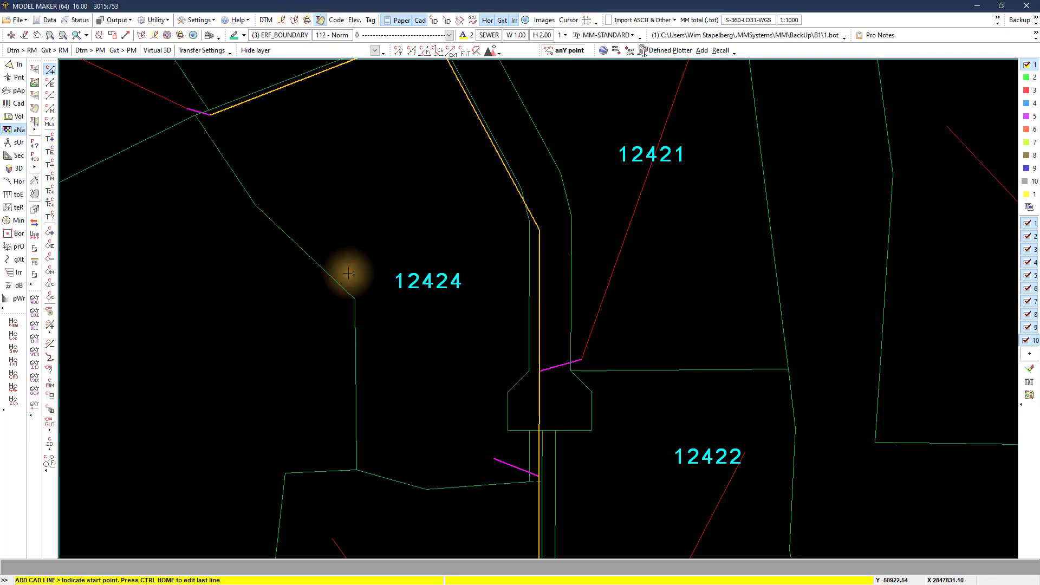
click(450, 36)
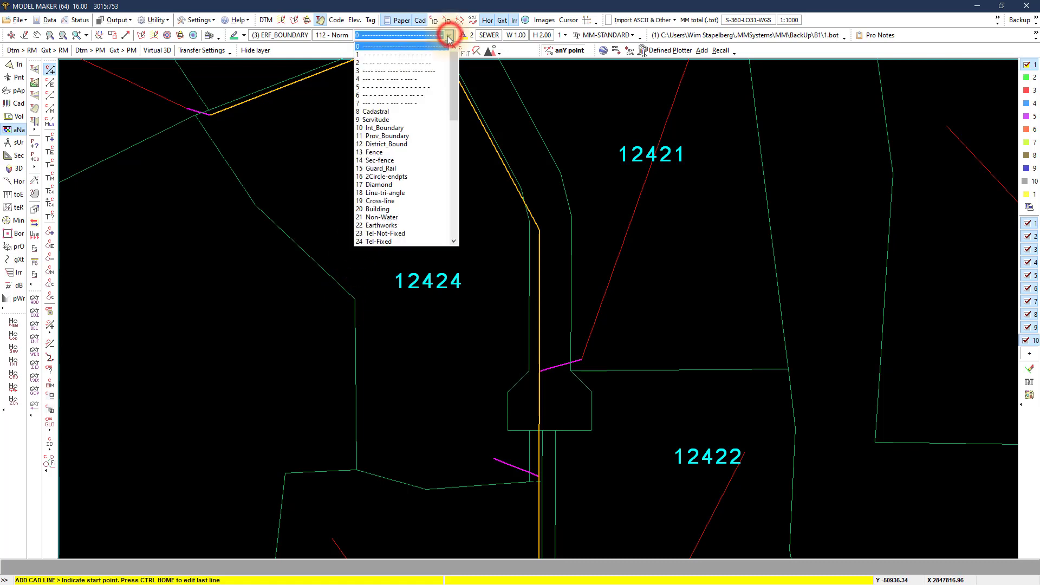
click(413, 54)
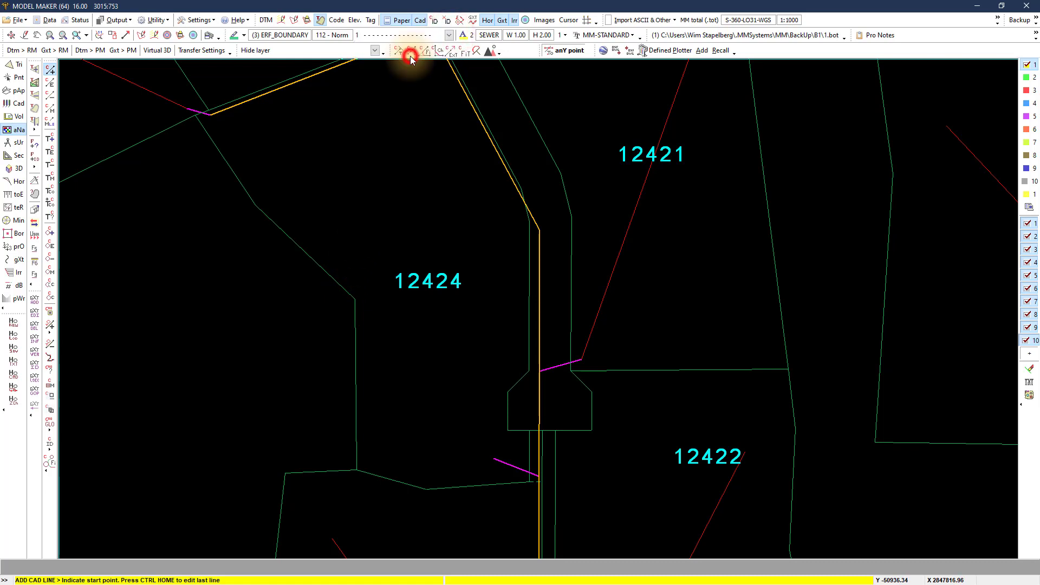
click(507, 432)
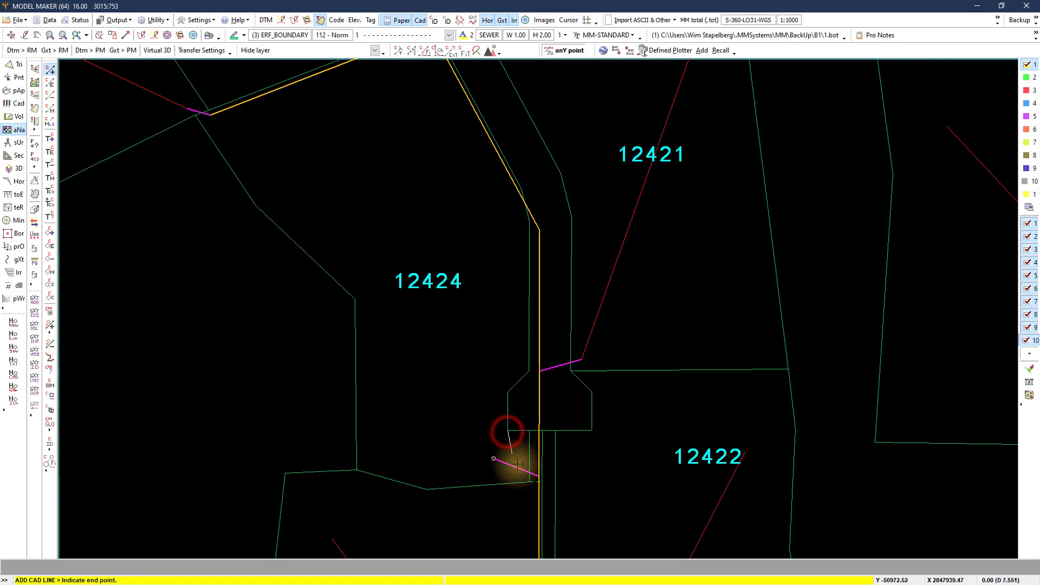
click(528, 482)
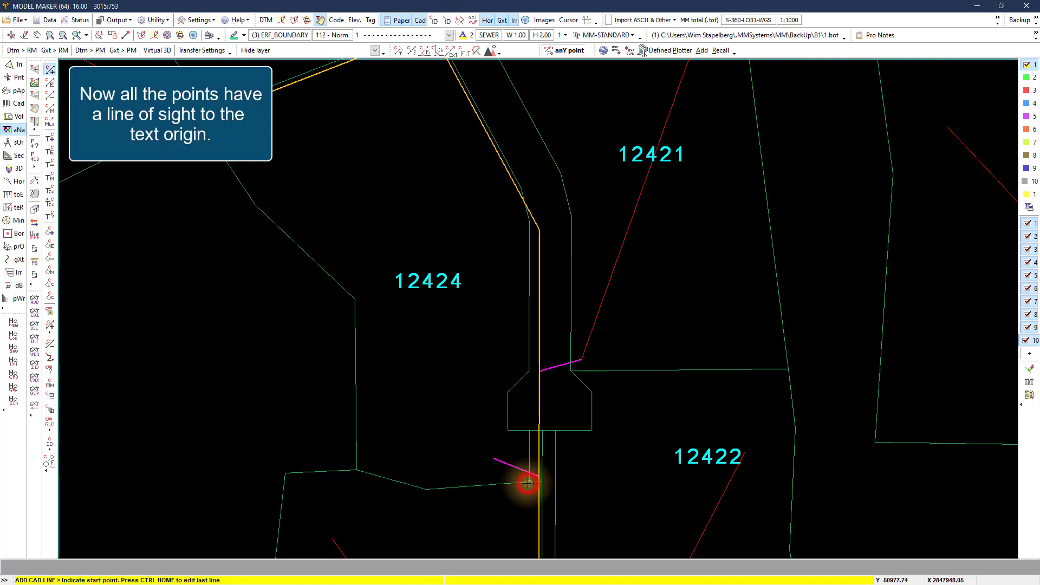
middle_drag(525, 471, 527, 408)
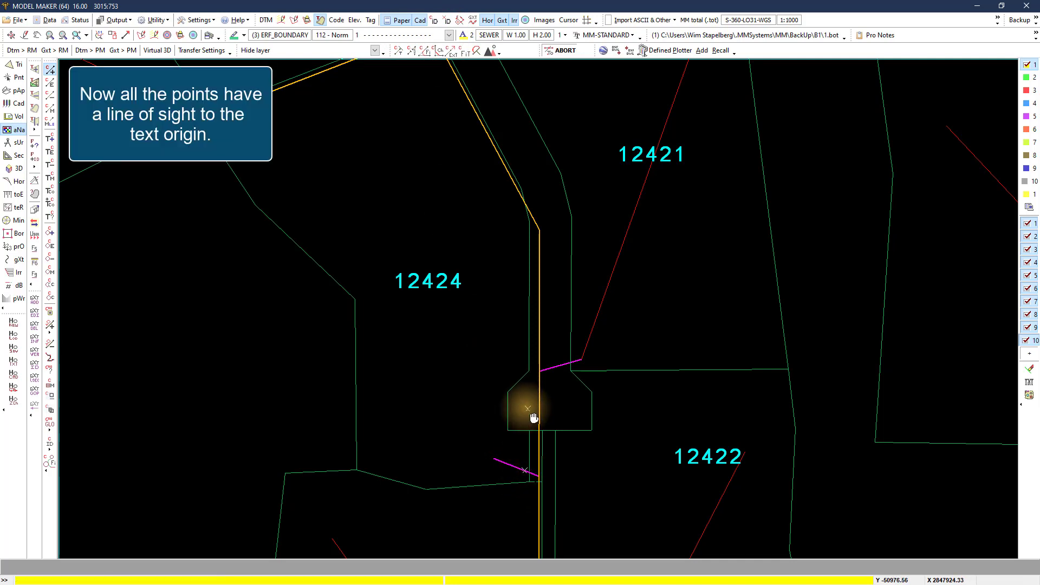
right_click(503, 375)
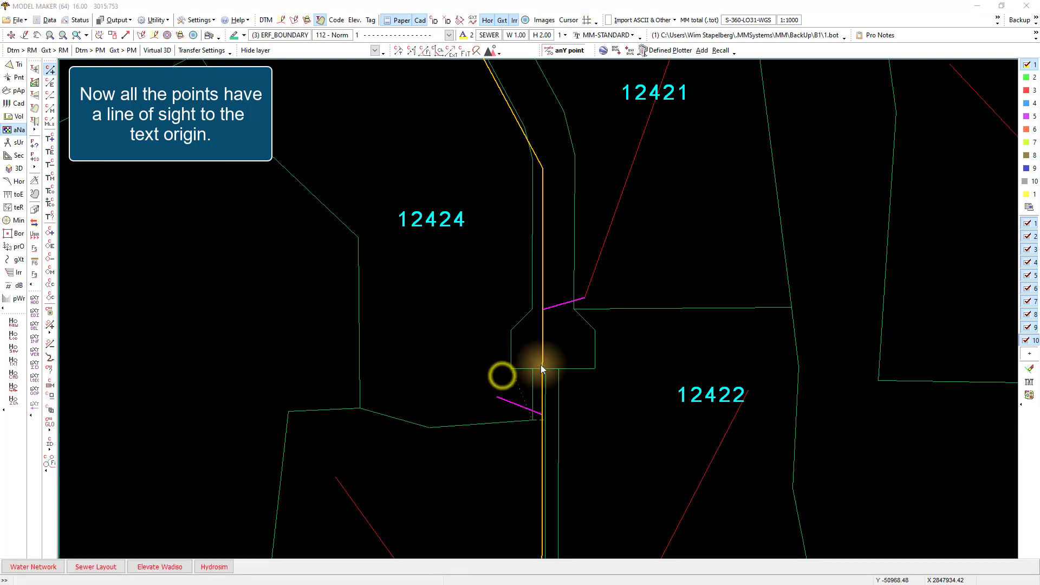
click(760, 302)
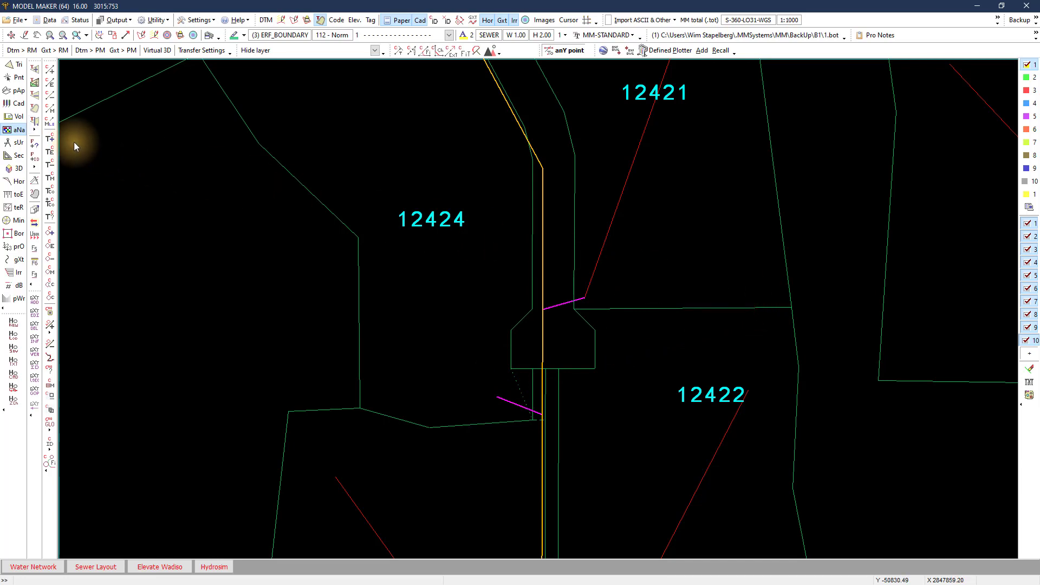
Step: Set the sewer layout wizard to use the existing cad lines in layer ERF_LENGTH and gather the erven information automatically again
click(14, 130)
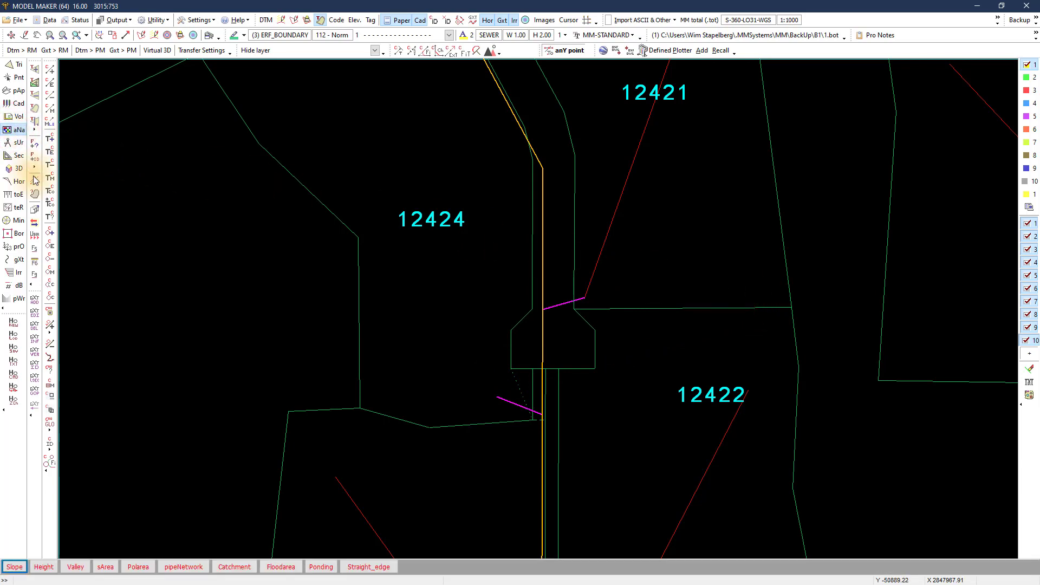
click(185, 567)
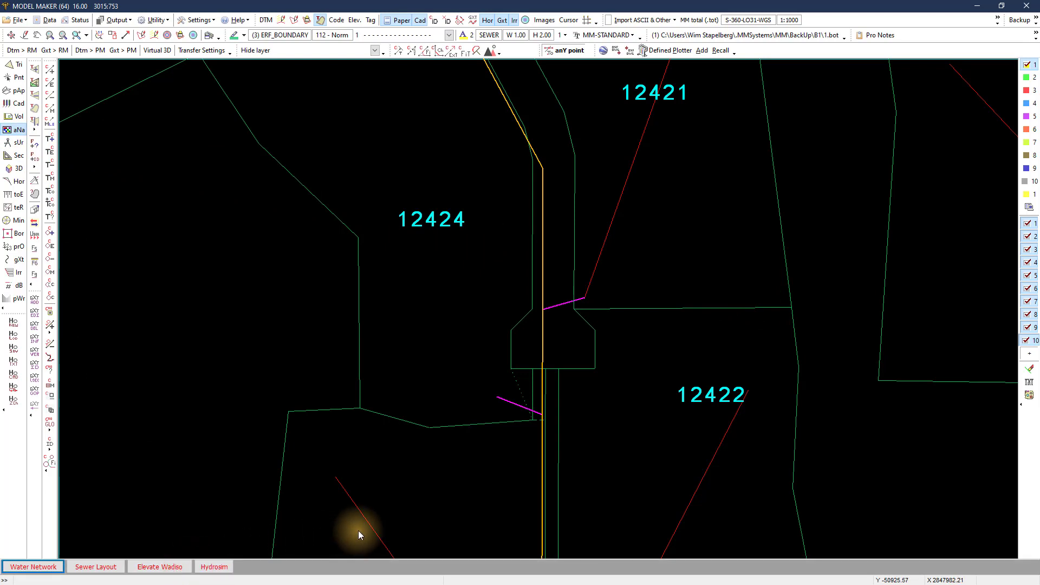
click(115, 566)
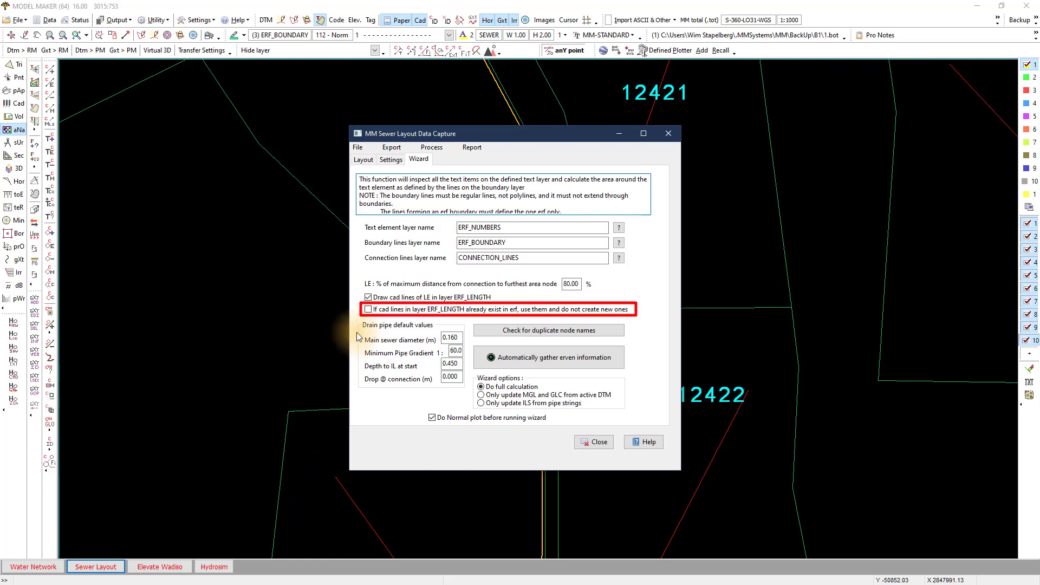
click(368, 309)
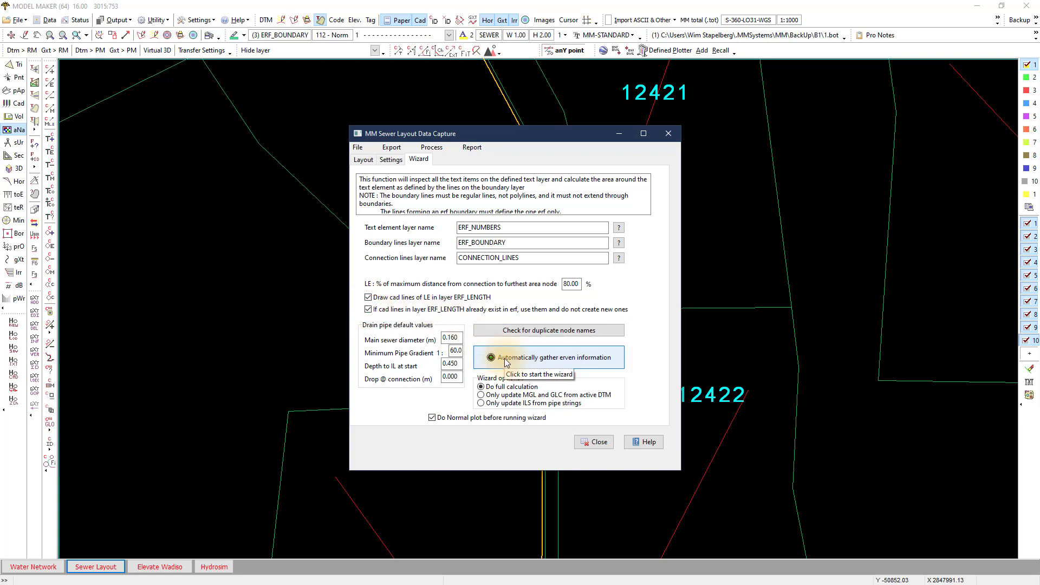
click(505, 358)
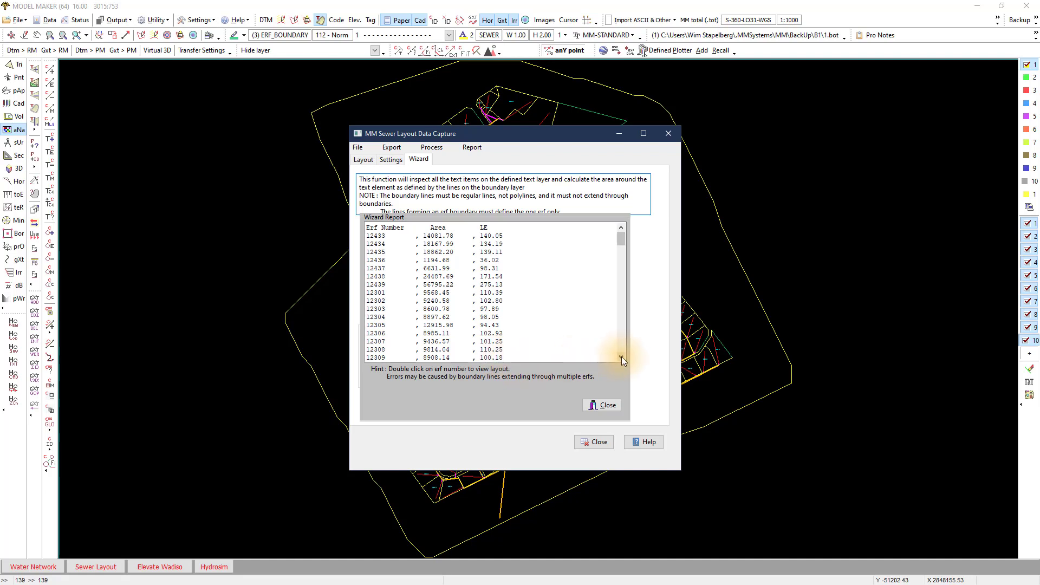
Step: Check the new wizard report for erven with errors and display the layout of erf 12405 with its surroundings
click(621, 357)
click(622, 356)
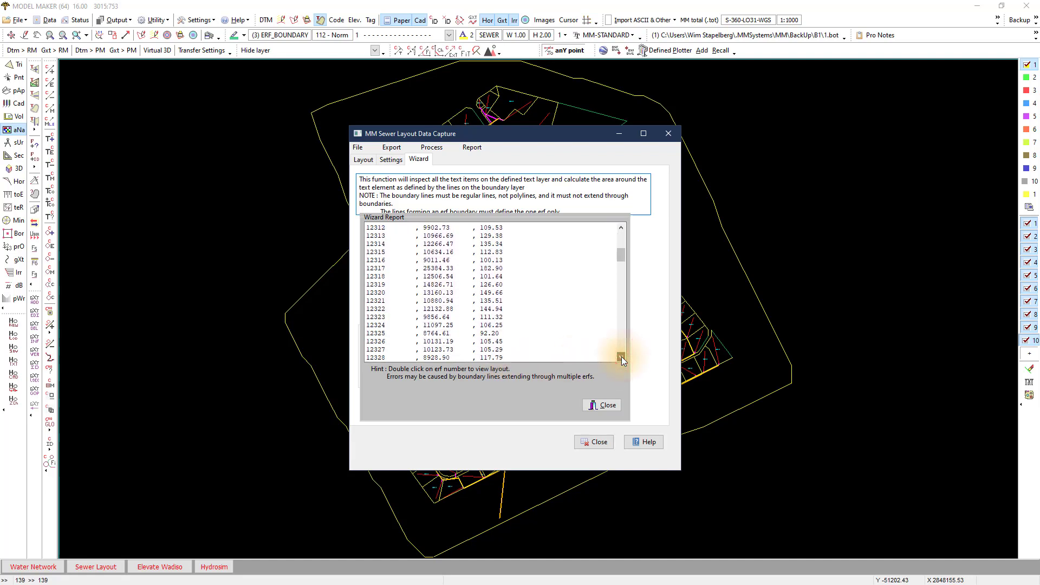
click(622, 357)
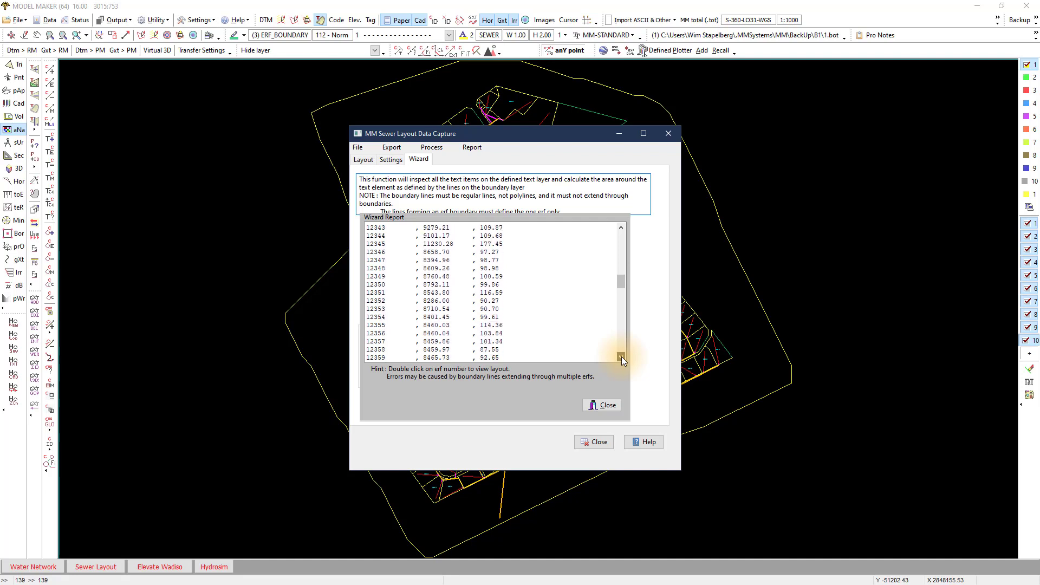
click(622, 357)
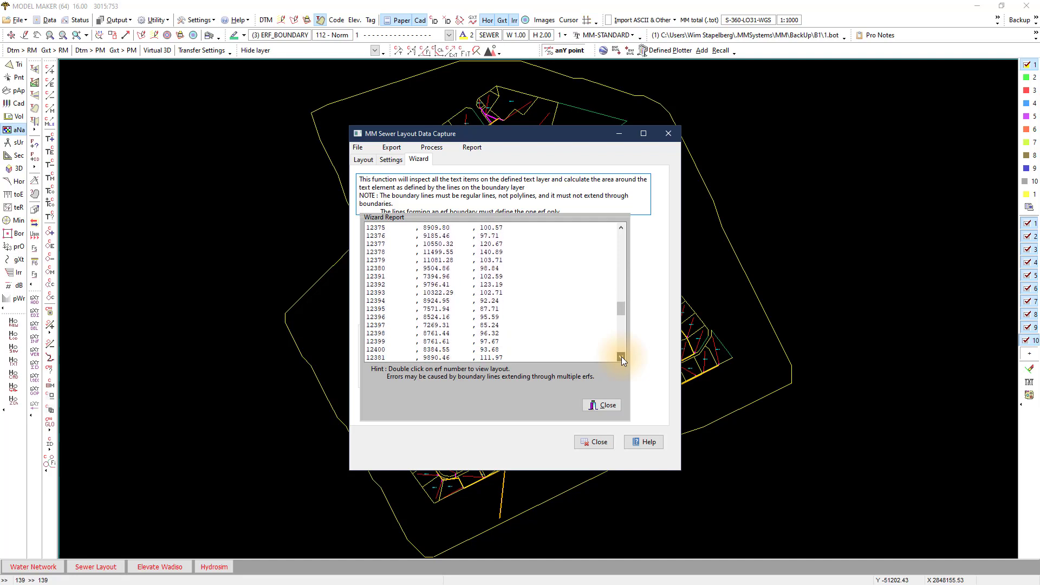
click(622, 356)
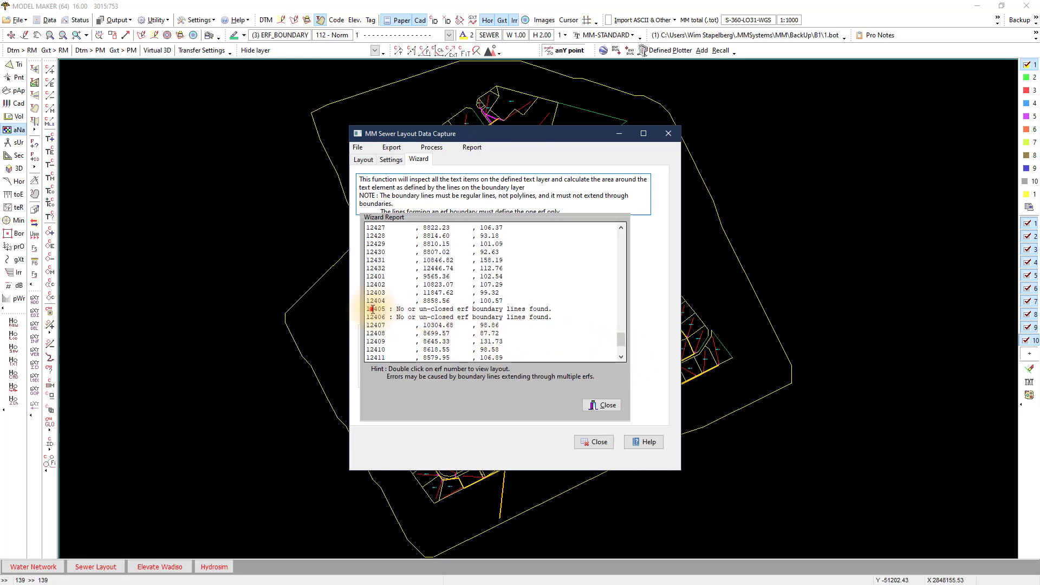
double_click(374, 309)
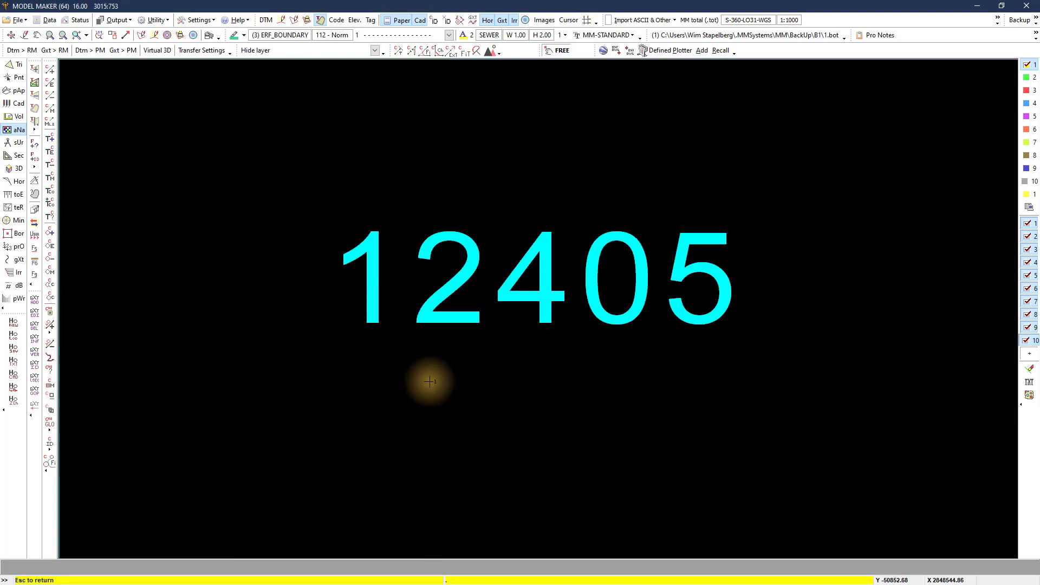
key(Escape)
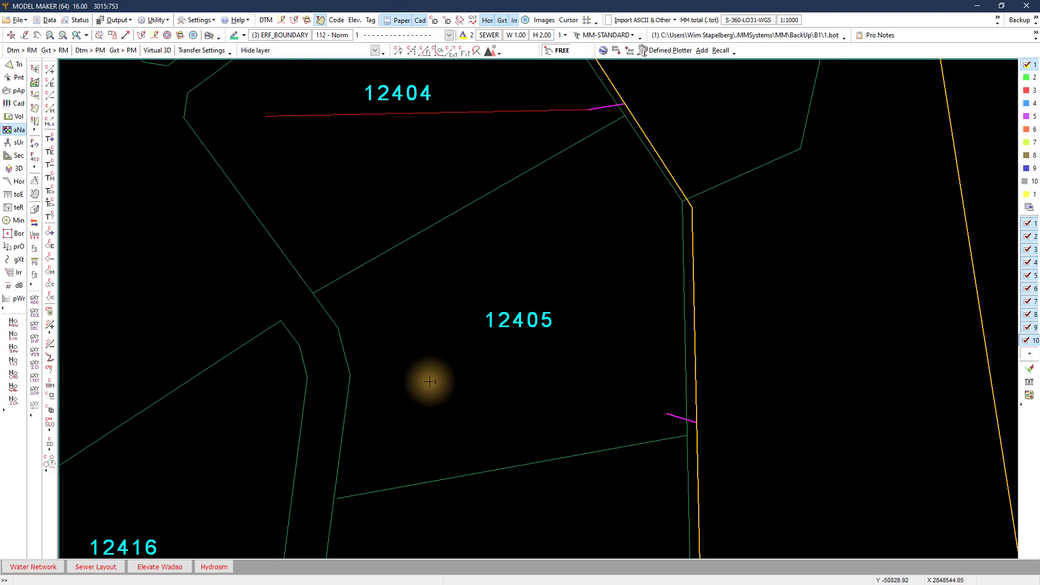
Step: Show the cad line end markers and move the open end of the boundary between erven 12405 and 12406 onto the adjacent boundary point using any point snap
click(460, 21)
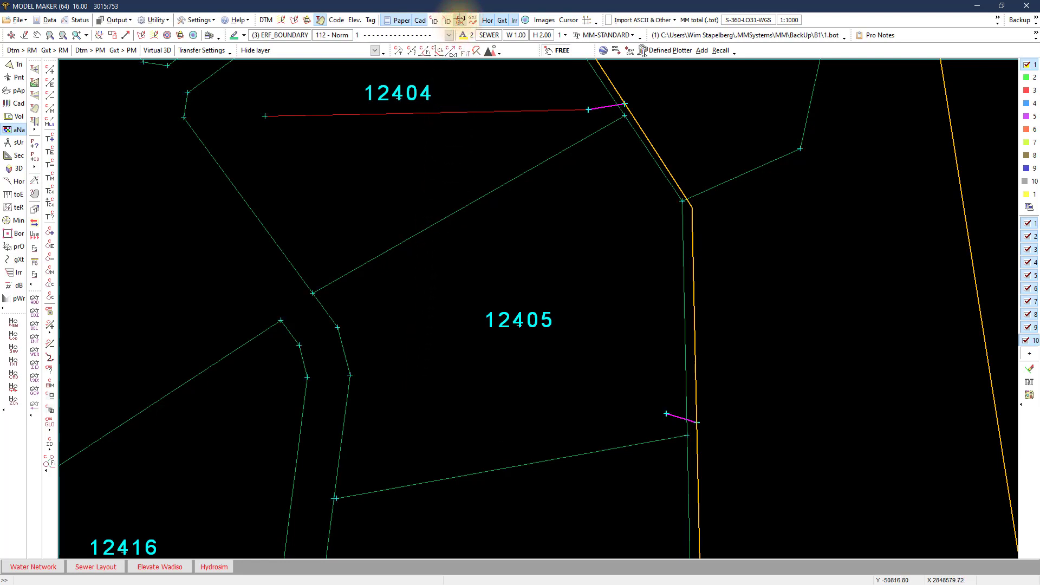
middle_drag(347, 498, 448, 323)
scroll(447, 333, up, 2)
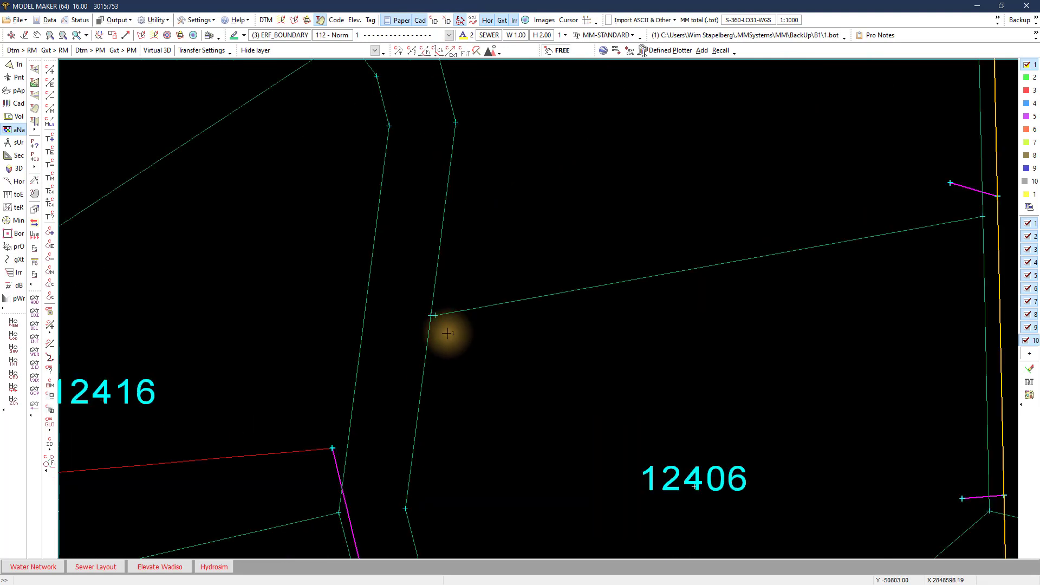
scroll(447, 333, up, 5)
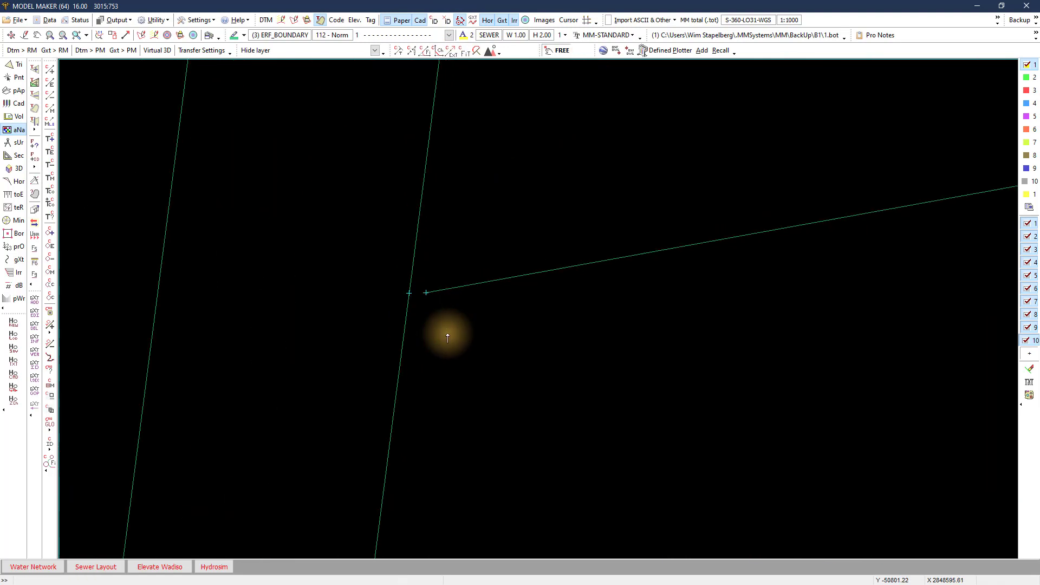
click(48, 123)
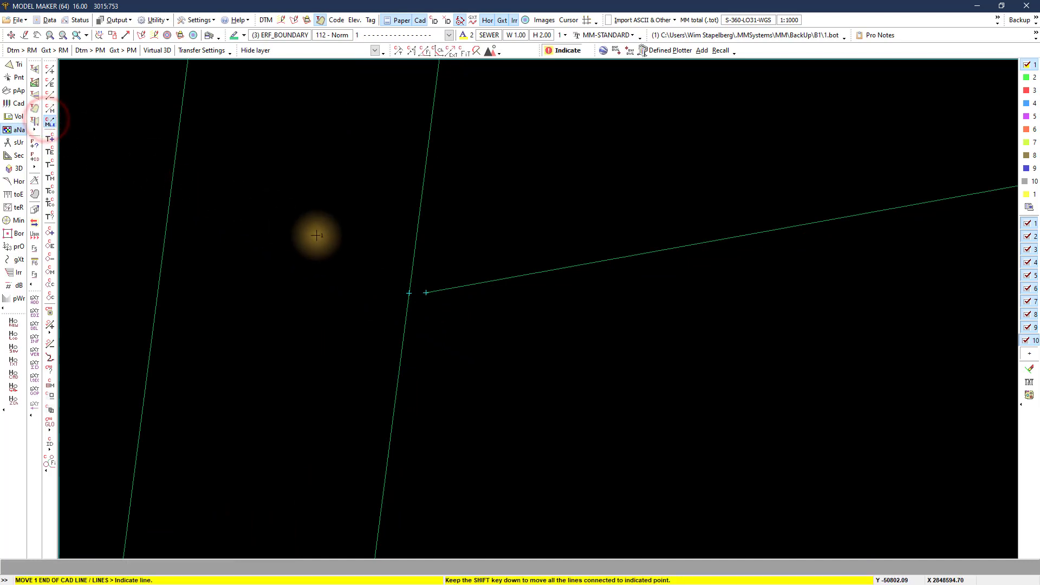
click(443, 291)
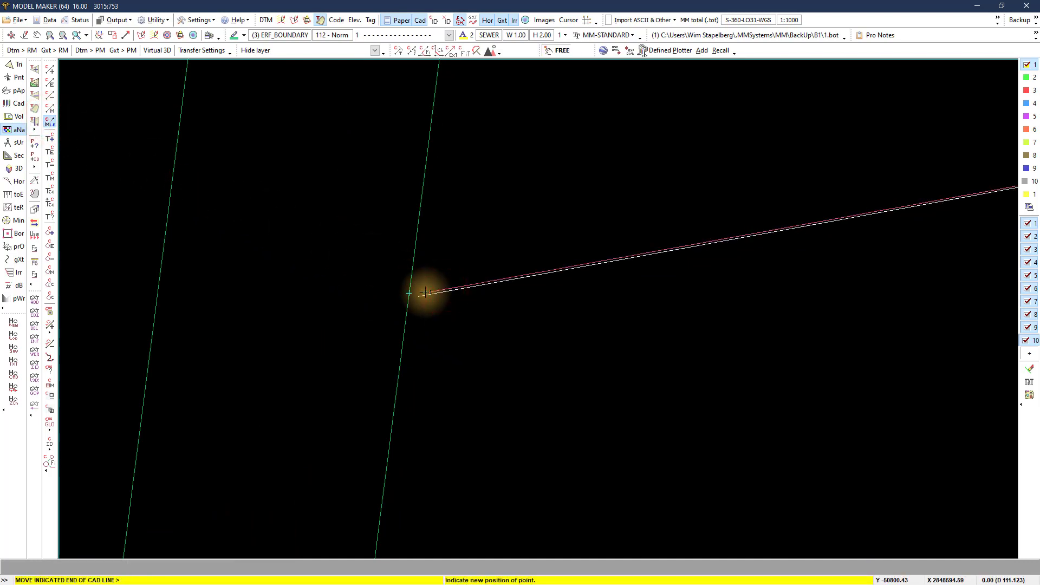
right_click(426, 292)
click(350, 275)
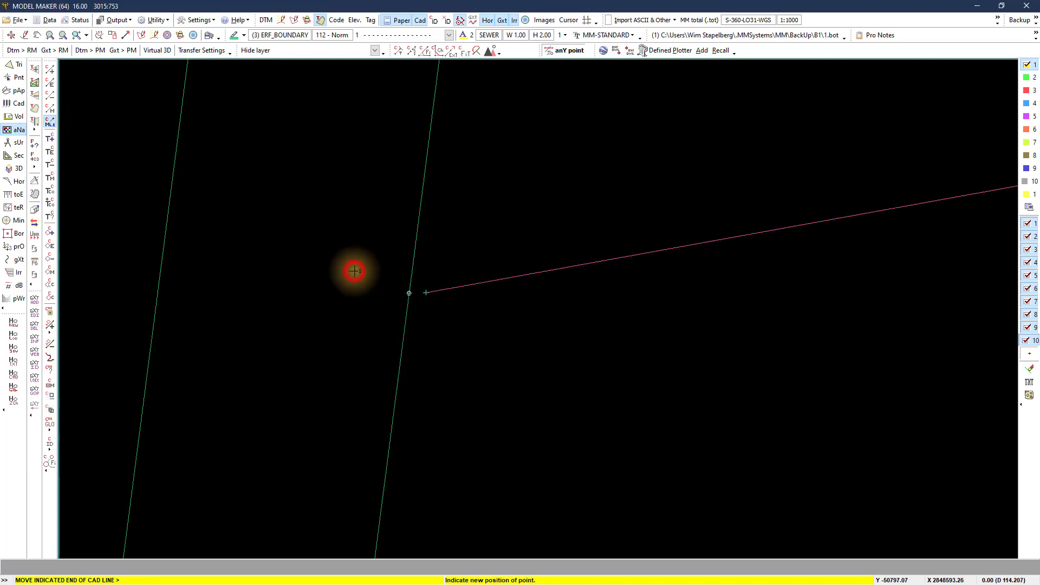
click(409, 293)
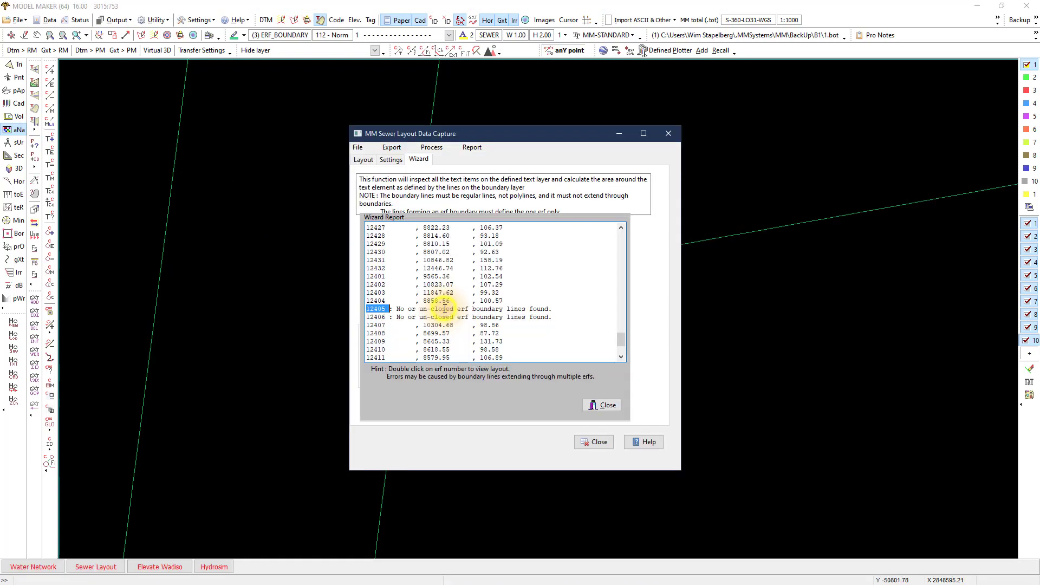
Step: Check the rest of the wizard report, close it, and display the whole drawing
mouse_move(619, 340)
mouse_down()
mouse_move(618, 353)
mouse_move(620, 343)
mouse_up()
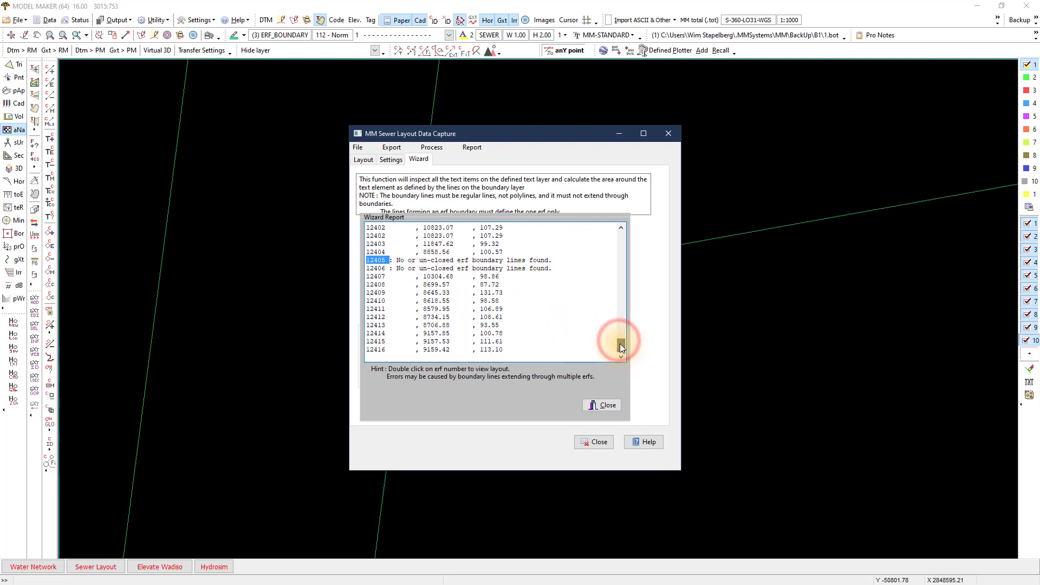
click(607, 406)
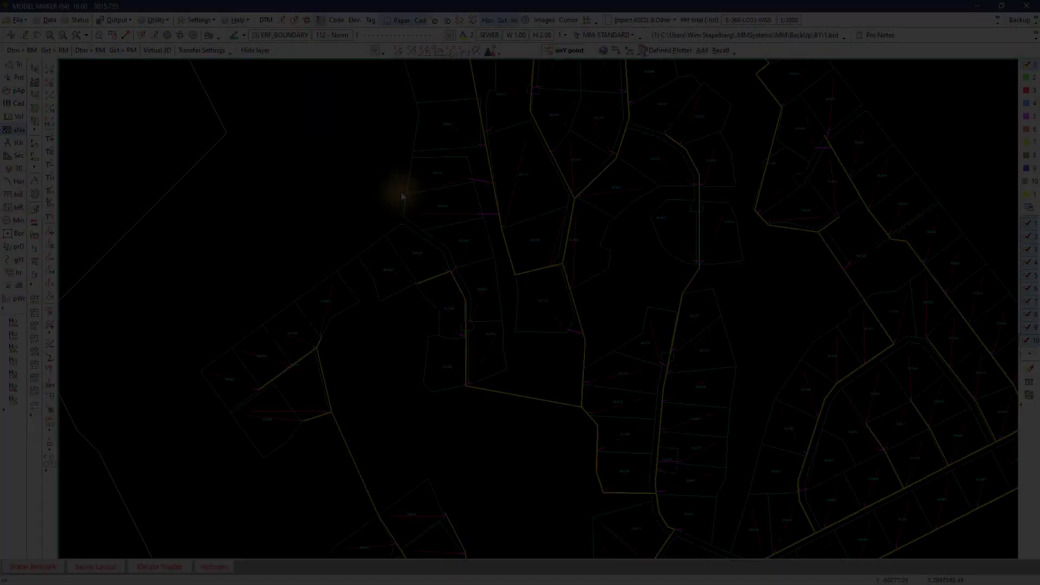
click(11, 36)
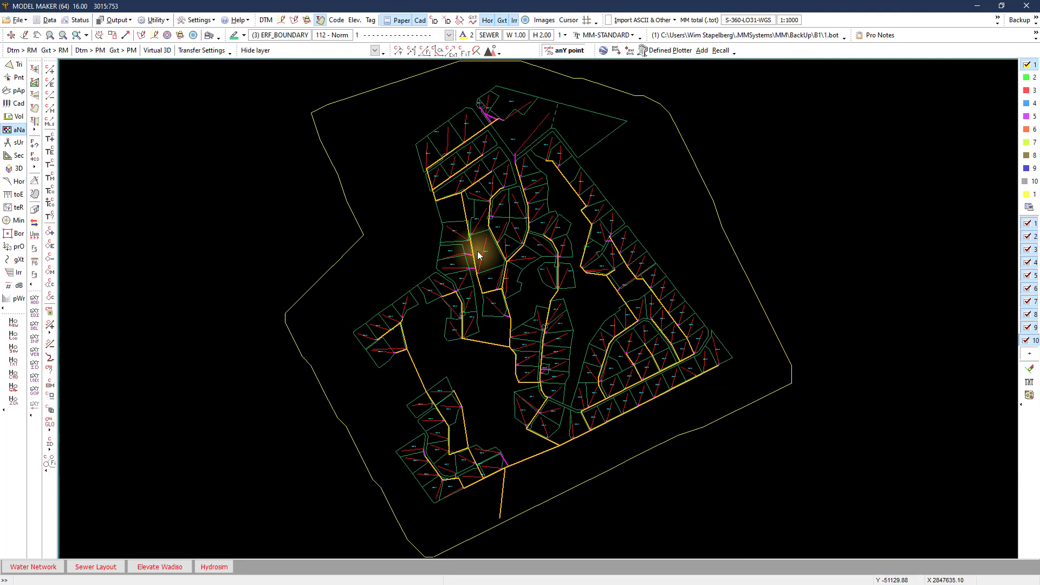
Step: Move the upper end of the erf length line in erf 12317 to a free position near the erf's eastern boundary
scroll(477, 251, up, 4)
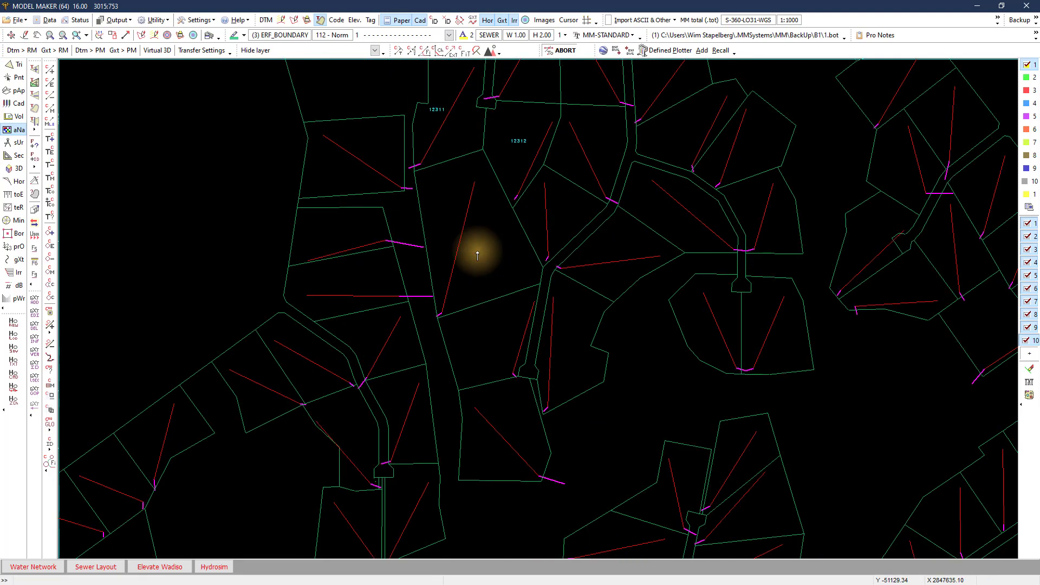
scroll(477, 252, up, 1)
click(50, 121)
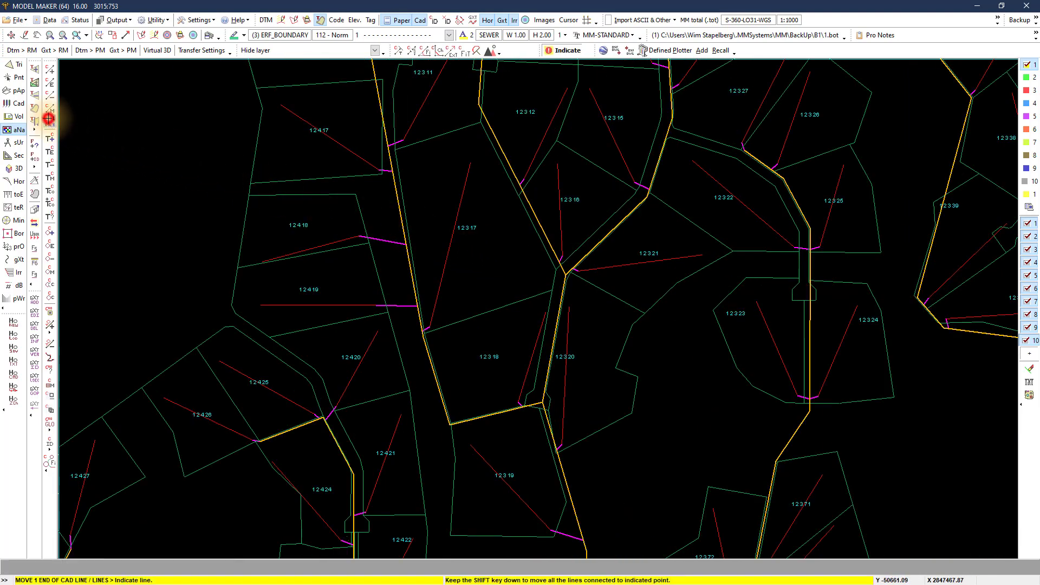
click(464, 163)
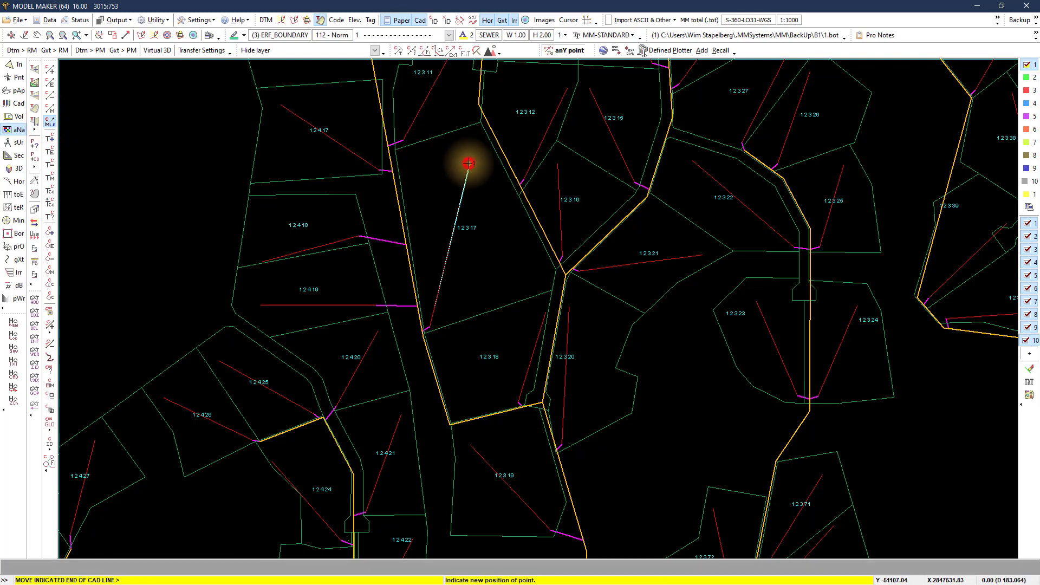
right_click(492, 201)
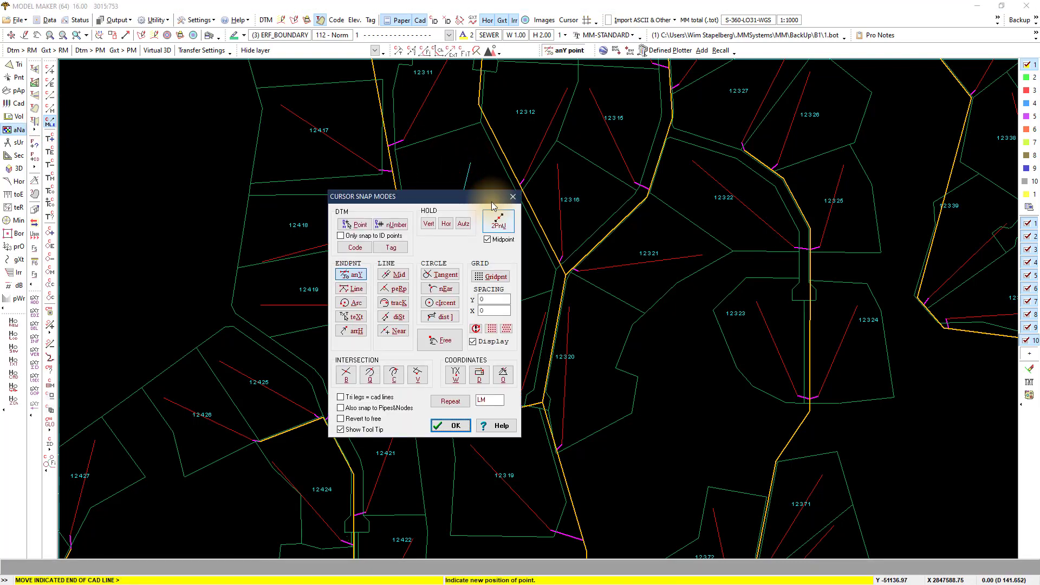
click(444, 343)
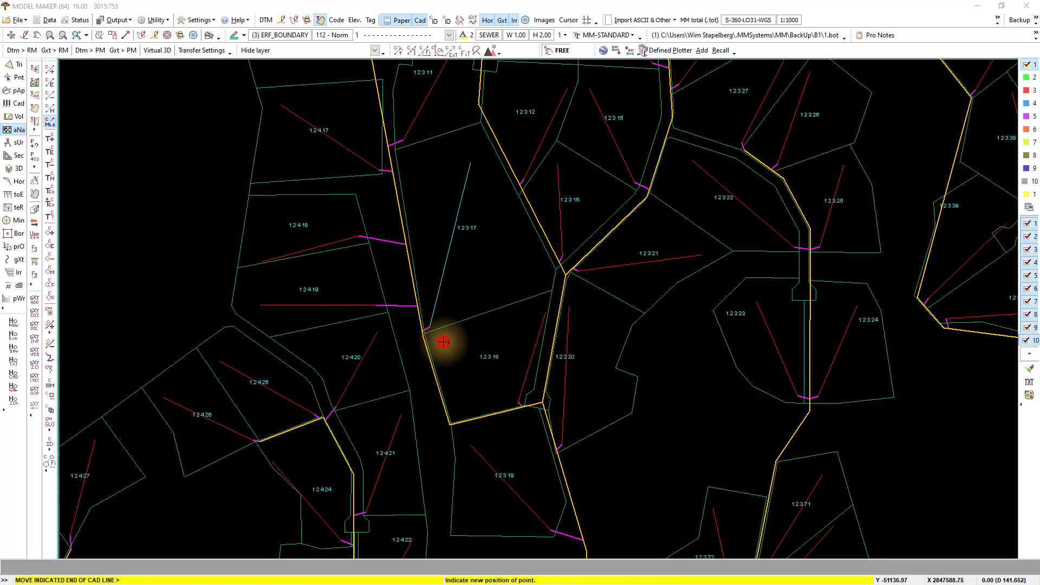
click(509, 245)
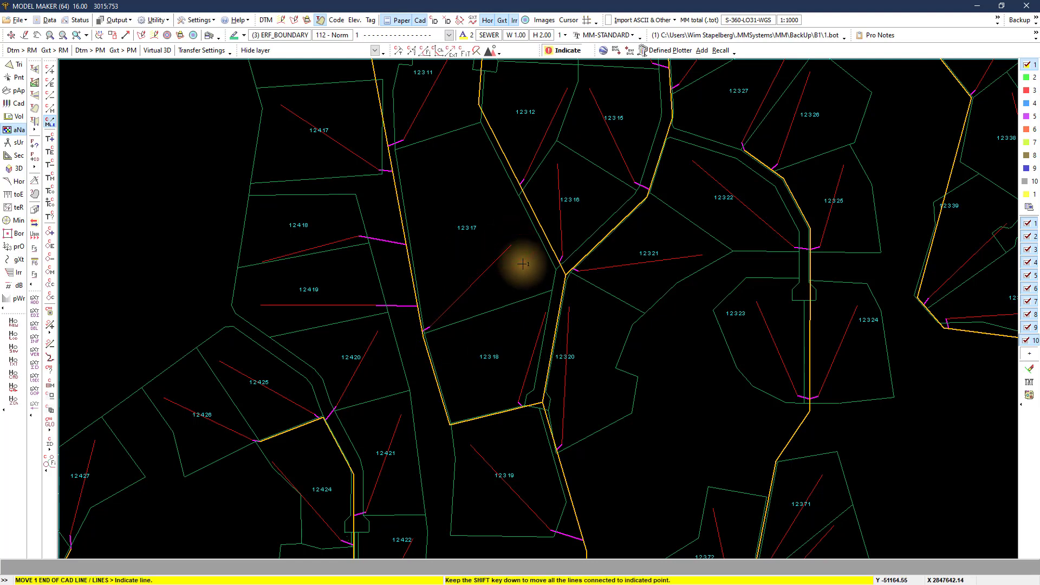
right_click(523, 265)
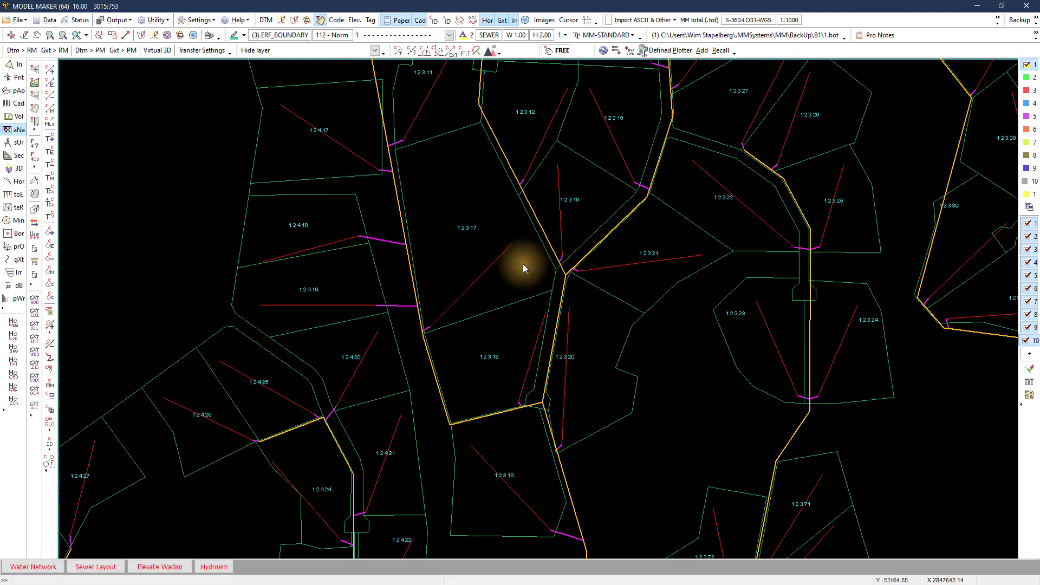
Step: Automatically gather the erven information again with the existing ERF_LENGTH lines in the sewer layout wizard, and check the wizard report
click(11, 130)
click(185, 567)
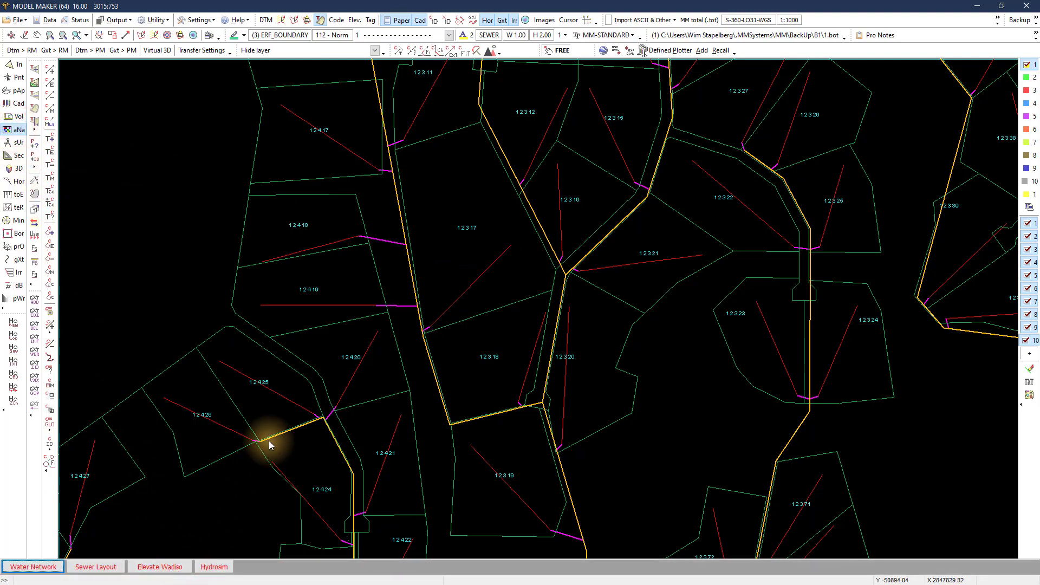
click(97, 566)
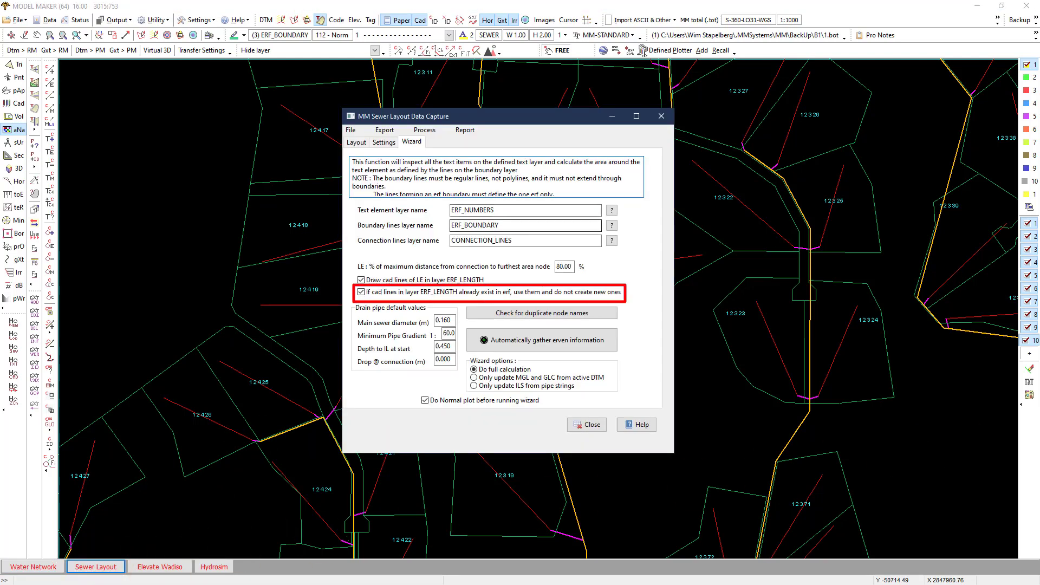
click(518, 342)
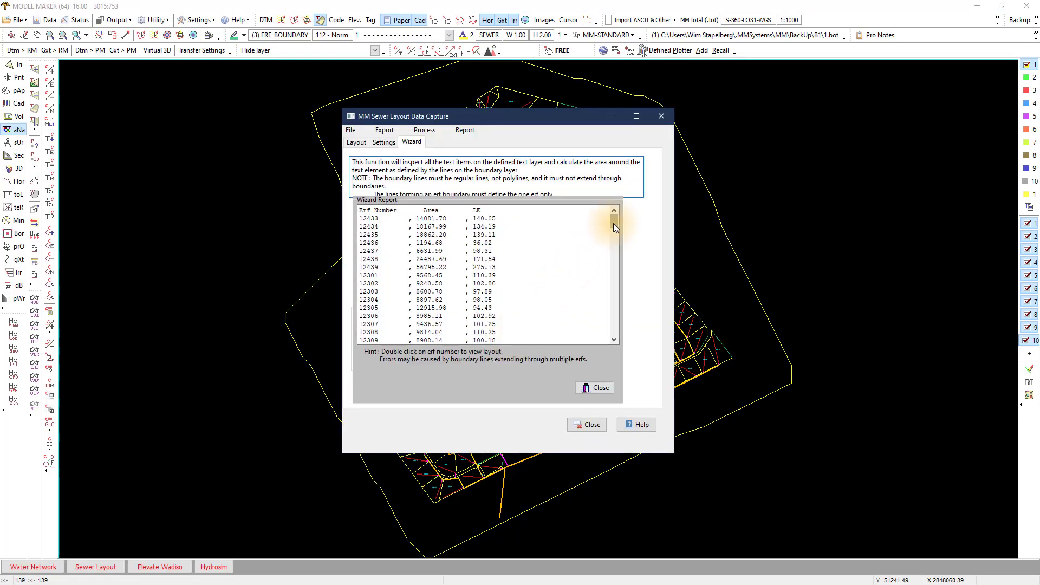
drag(614, 223, 616, 341)
click(596, 388)
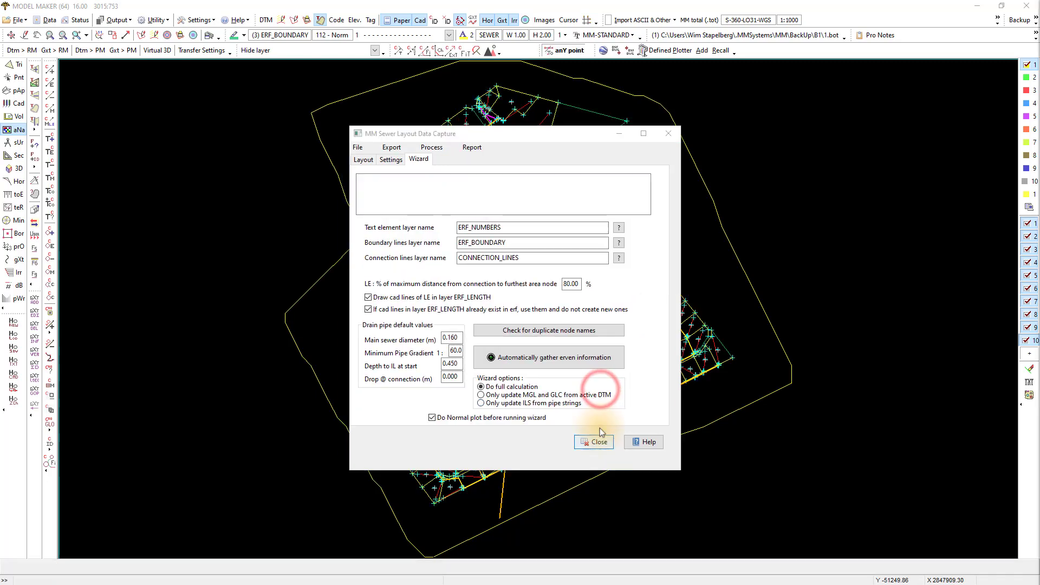
click(598, 442)
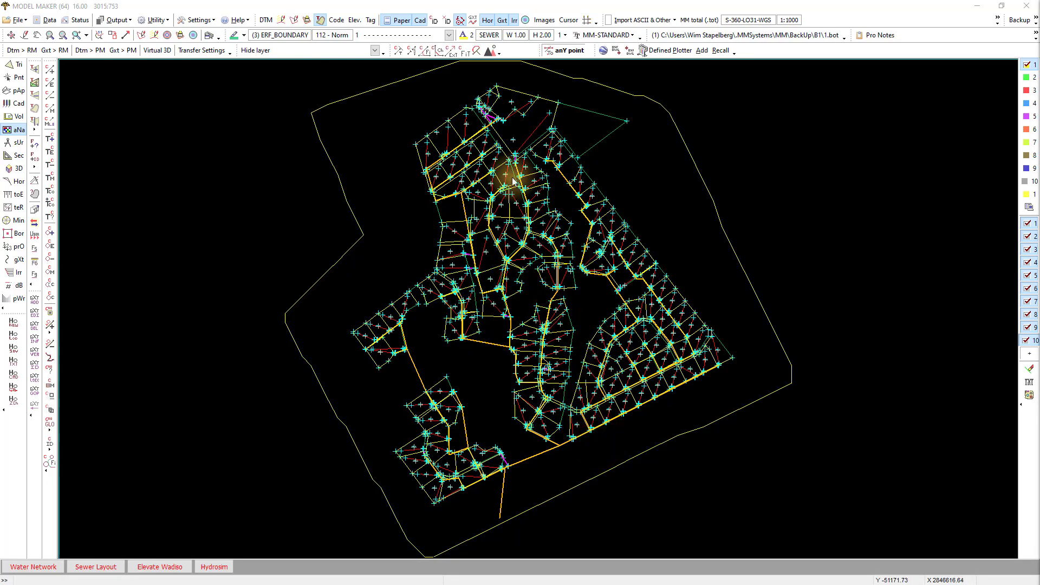
Step: Hide the cad line end markers and delete all the elements on layer ERF_LENGTH
click(459, 20)
key(c)
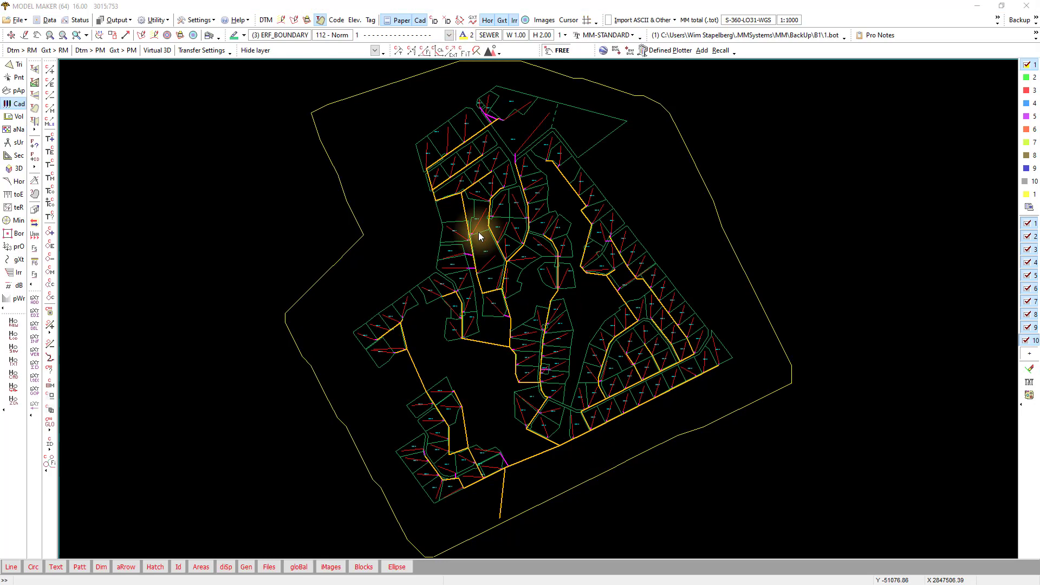
click(14, 102)
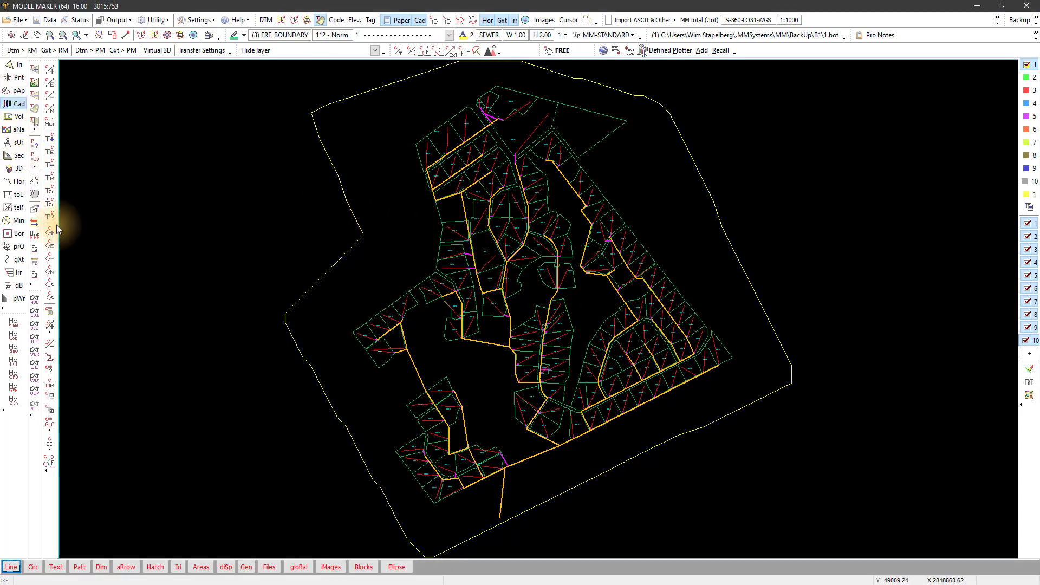
click(179, 567)
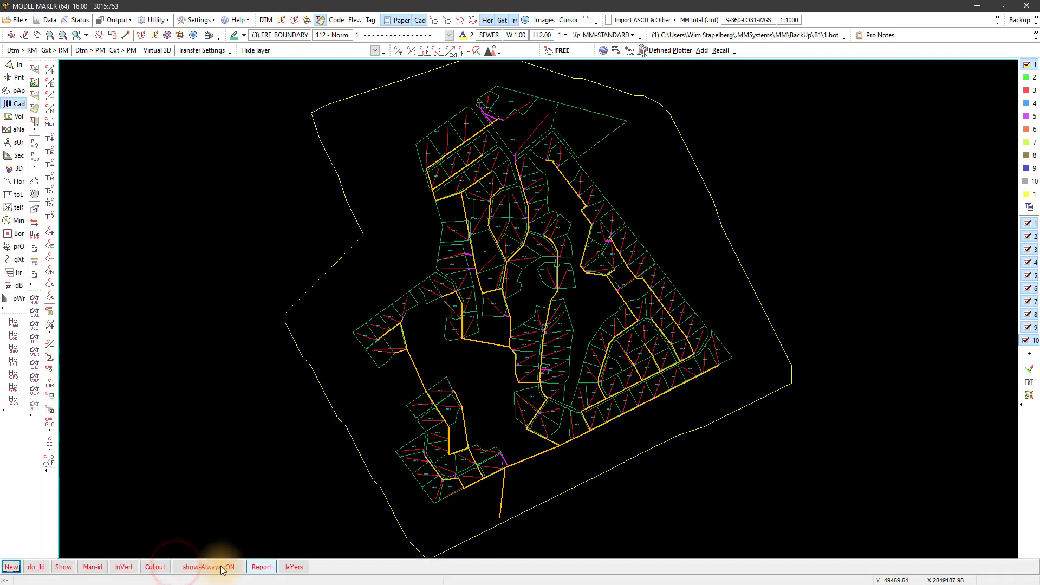
click(295, 568)
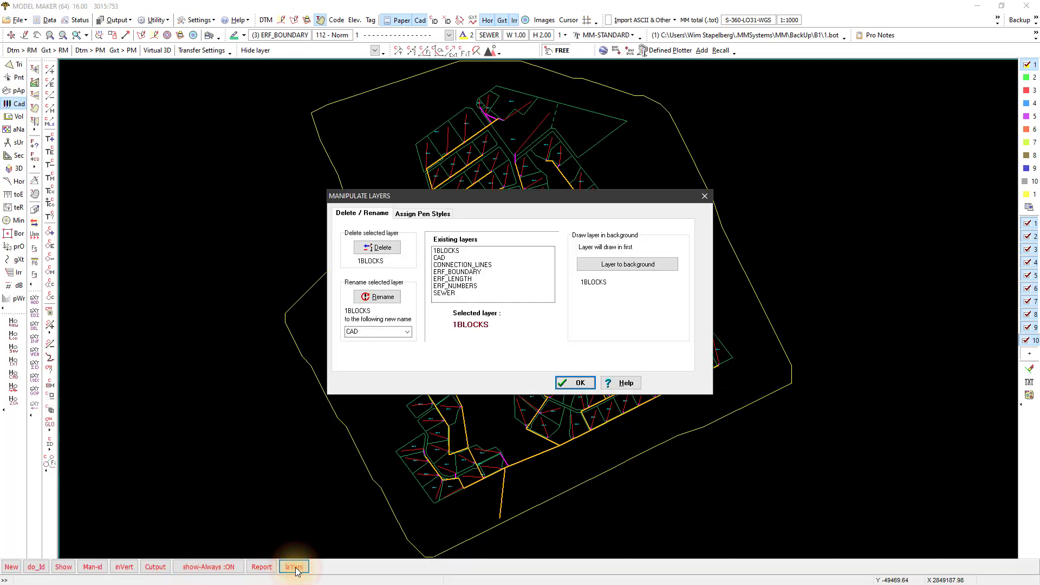
click(442, 279)
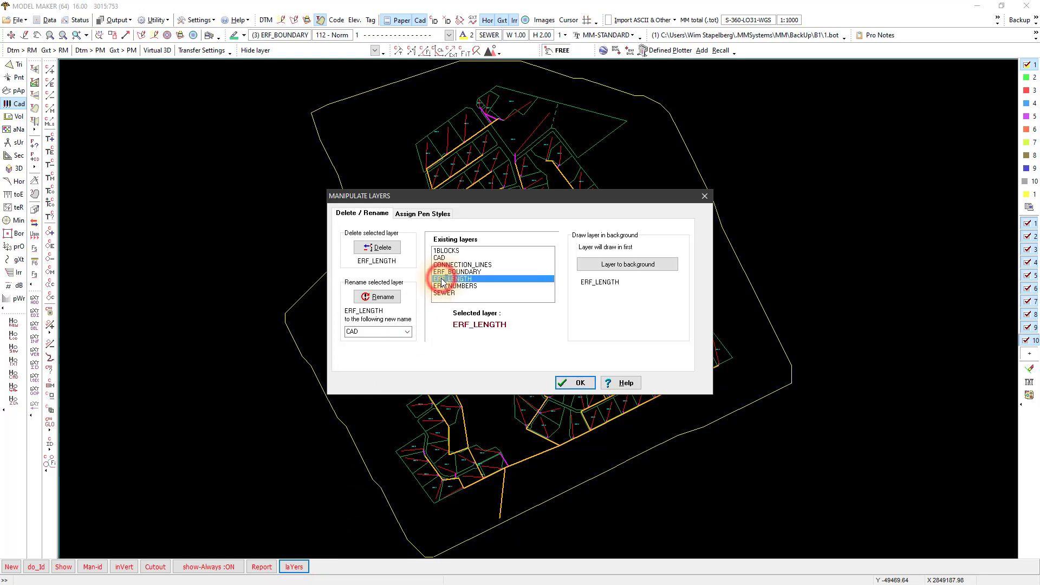
click(382, 249)
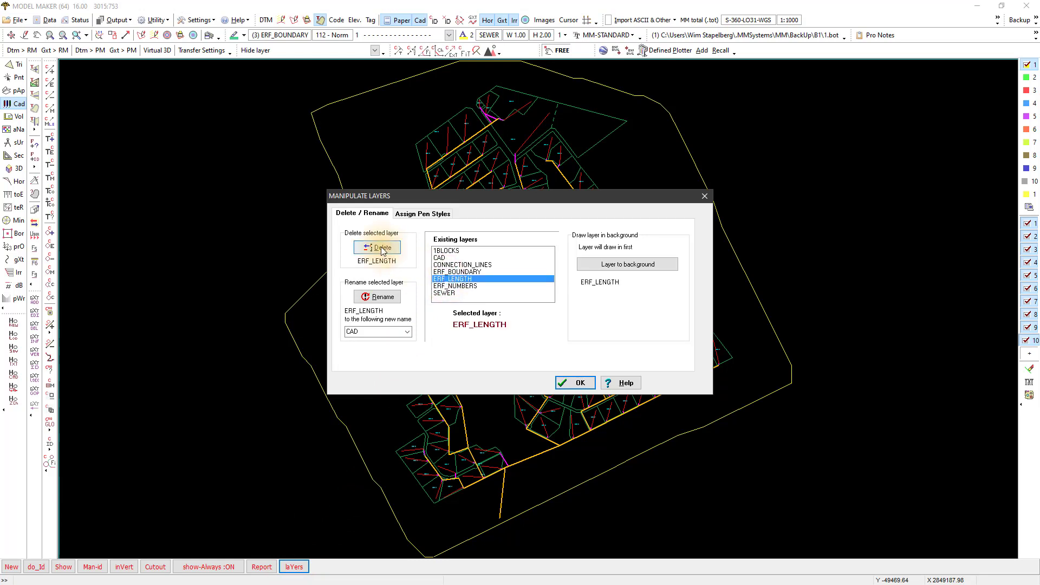
click(382, 248)
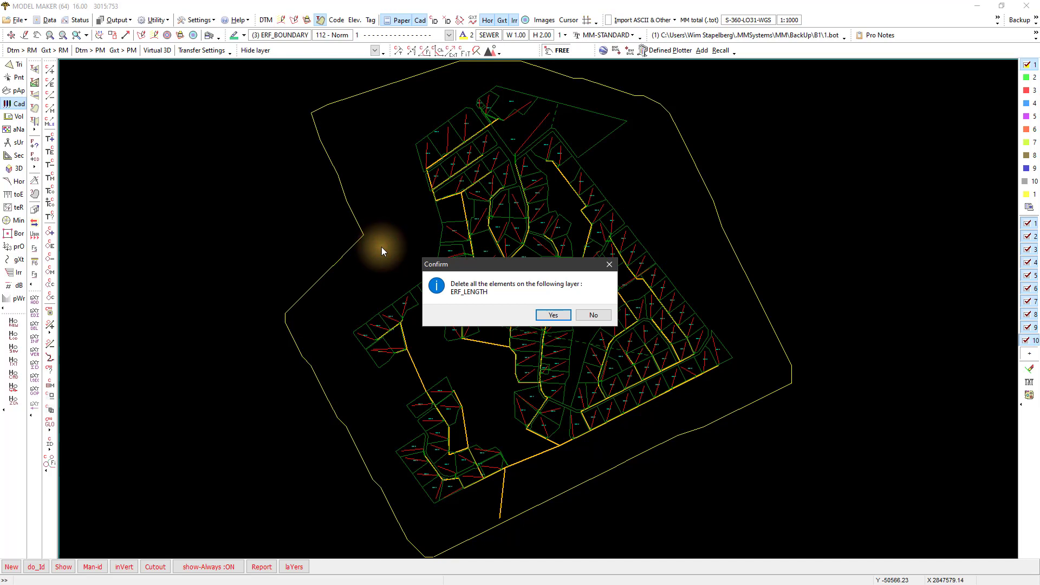
click(556, 315)
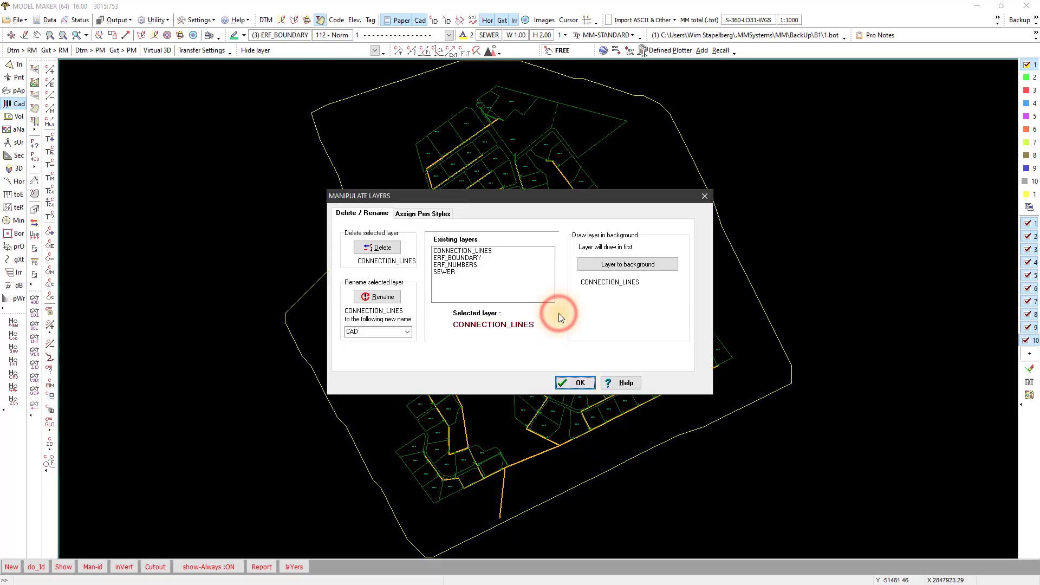
click(578, 385)
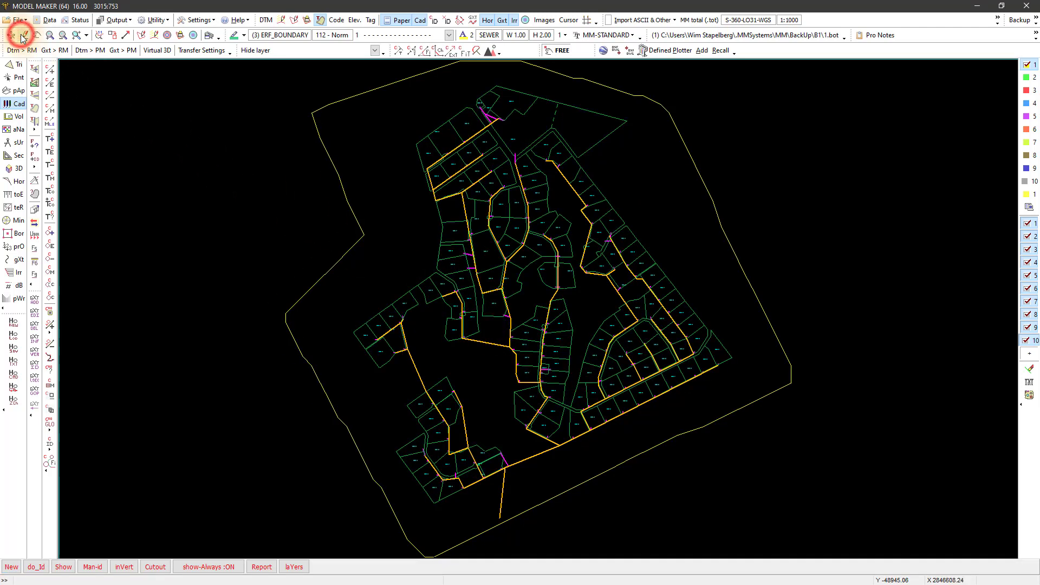
Step: Run the sewer layout wizard's automatic erven information gathering with full calculation and check the wizard report to its end
click(10, 131)
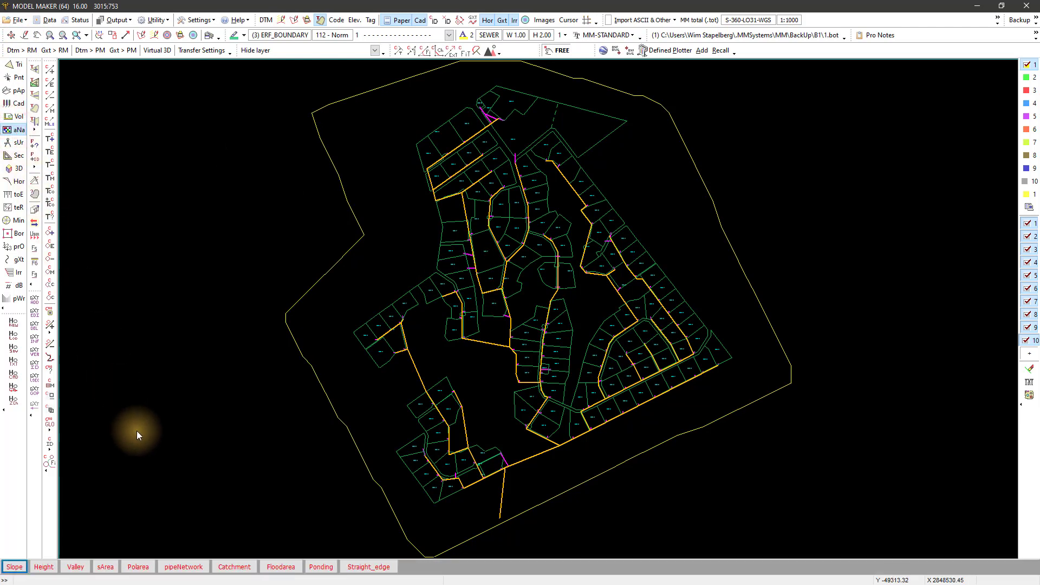
click(182, 567)
click(107, 567)
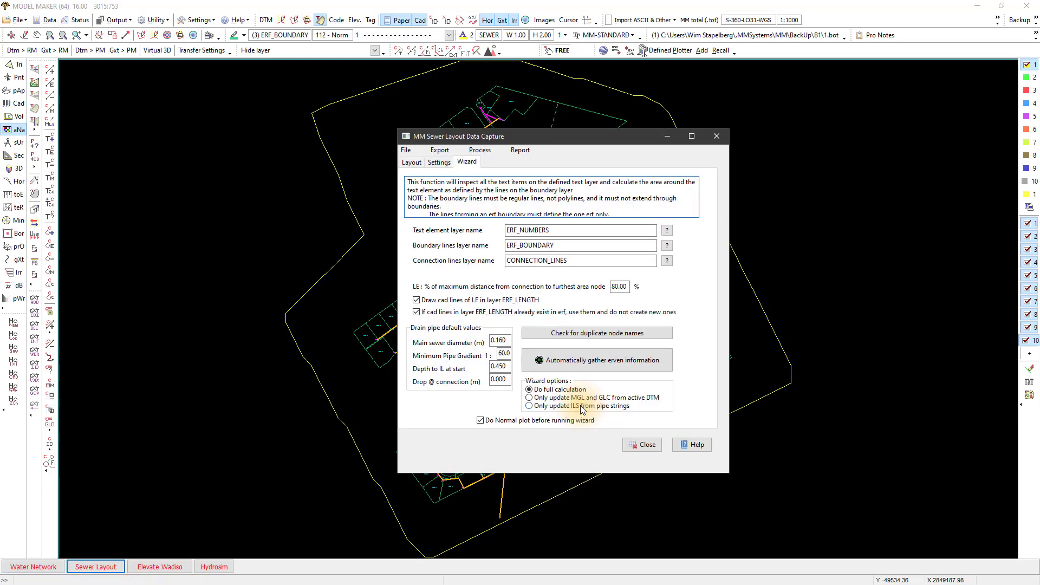
click(578, 359)
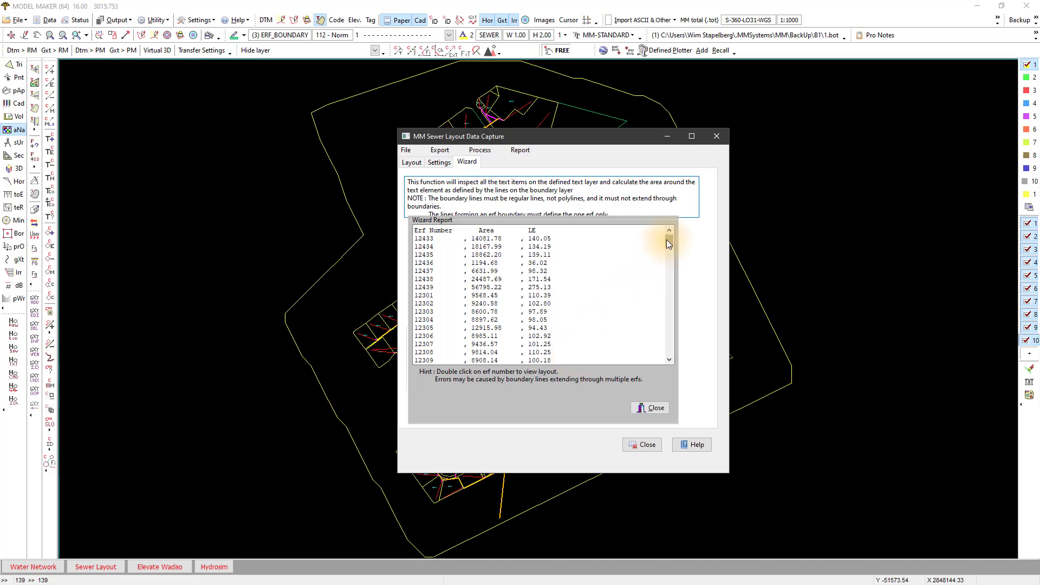
drag(667, 239, 663, 355)
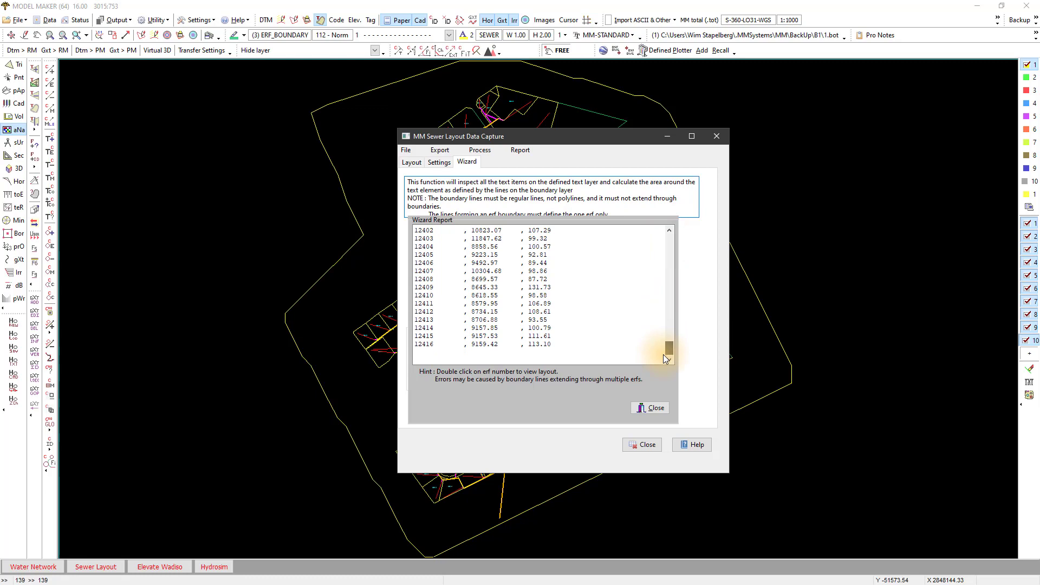
click(654, 409)
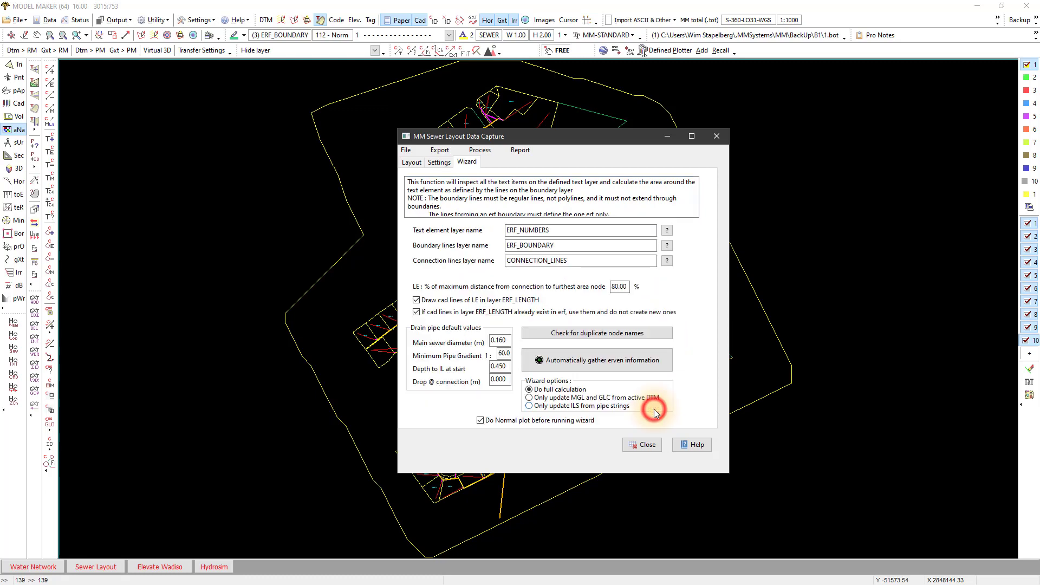
Step: Export the erf connections to Erf Connection File.ERF in the Wizard folder, replacing the existing file, and close the sewer layout wizard
click(441, 152)
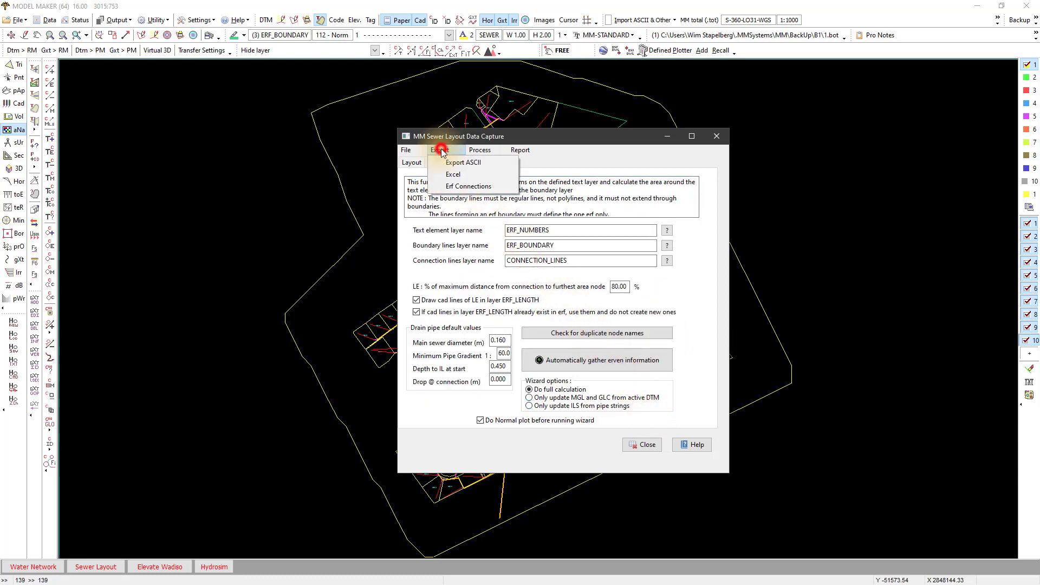
click(447, 187)
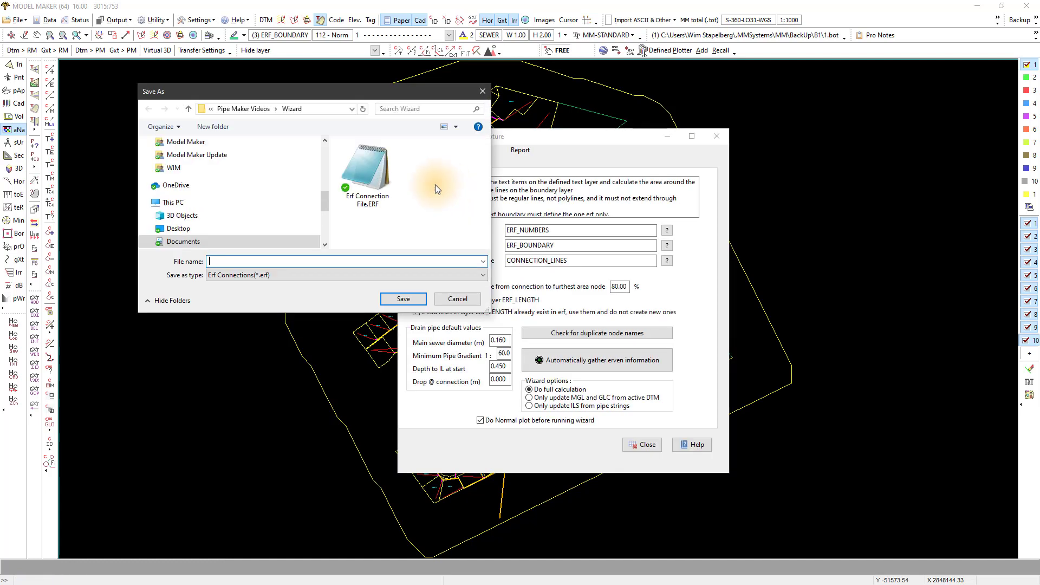
click(362, 185)
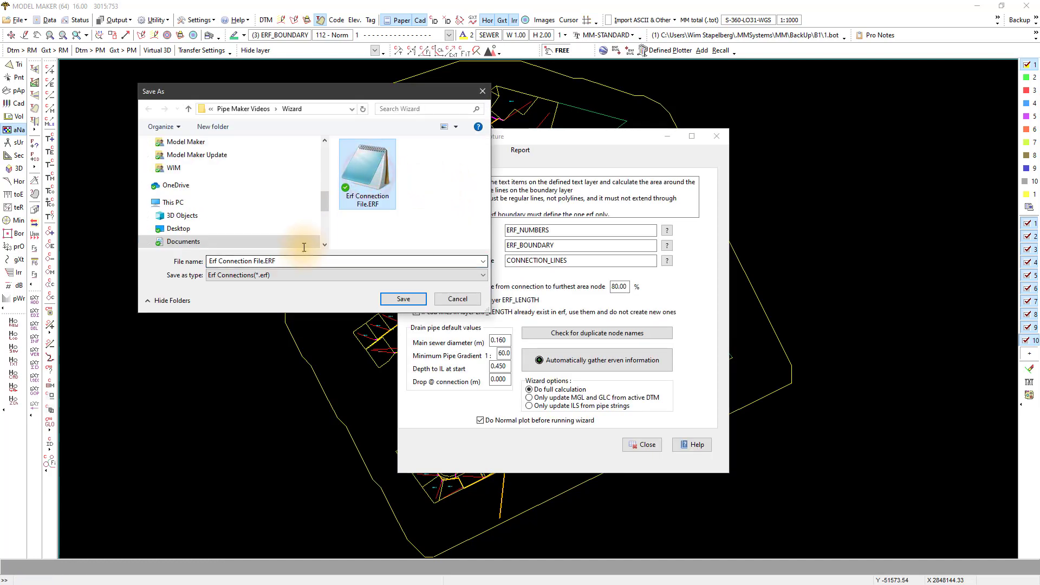
click(292, 260)
click(402, 301)
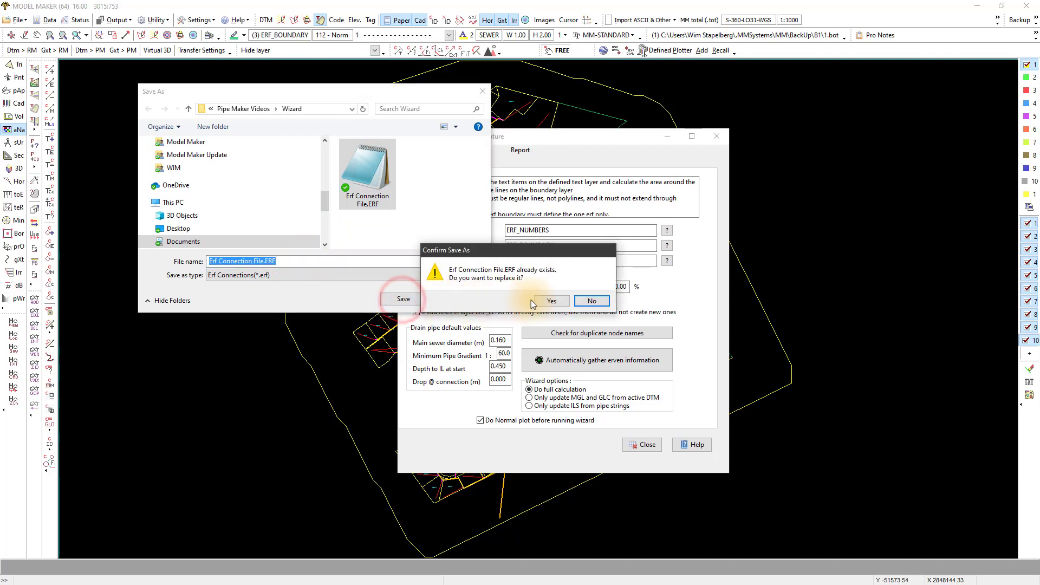
click(547, 303)
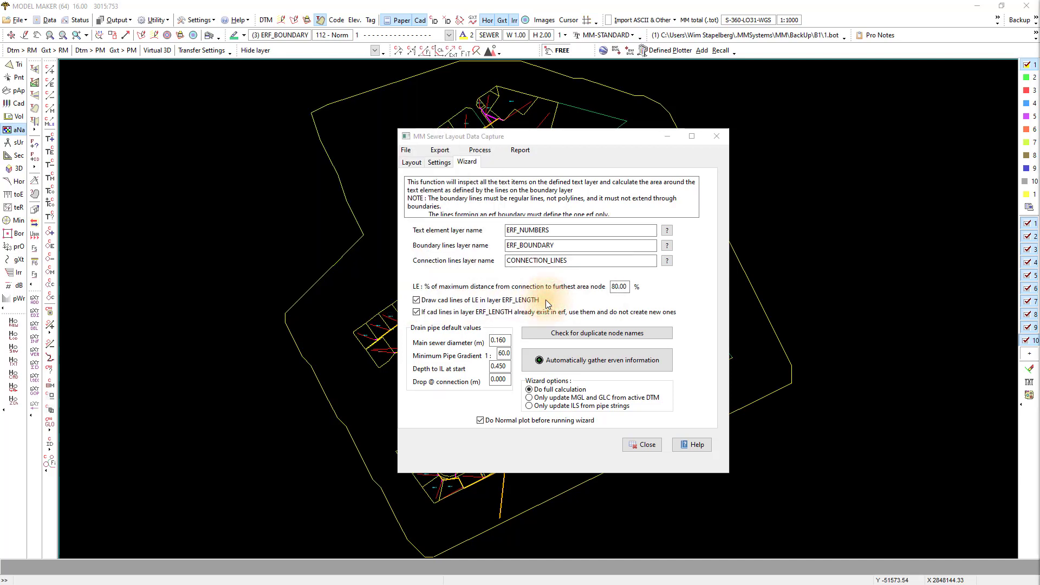
click(641, 445)
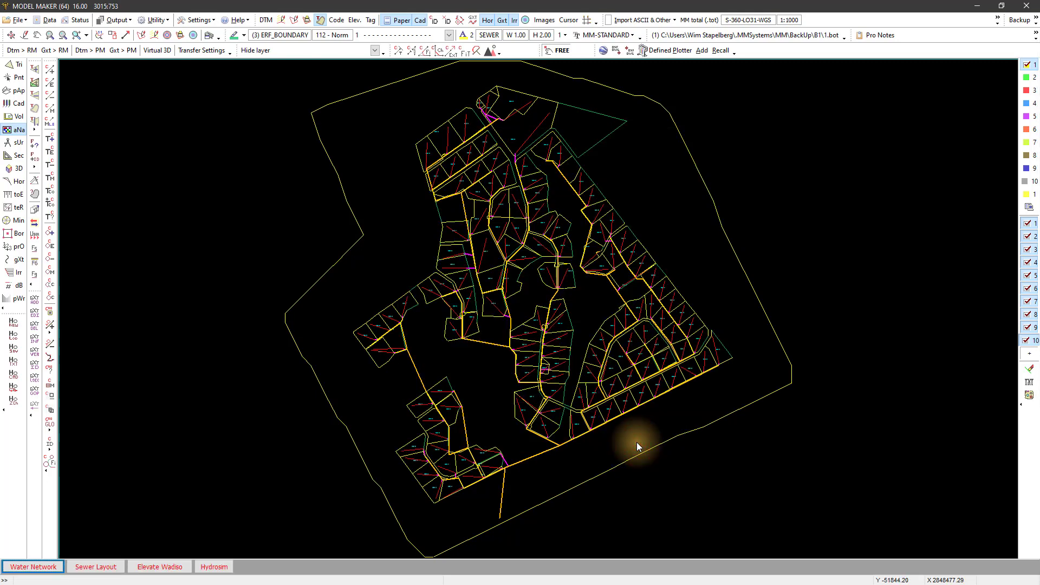